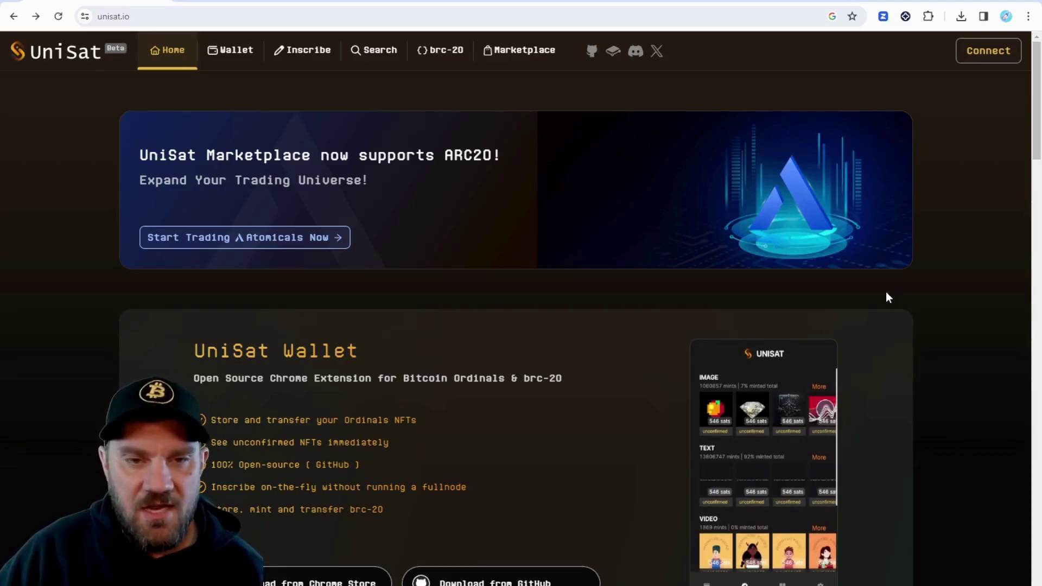
# Browse the unisat.io page, viewing its development and business partner logos
pyautogui.scroll(-1, 736, 305)
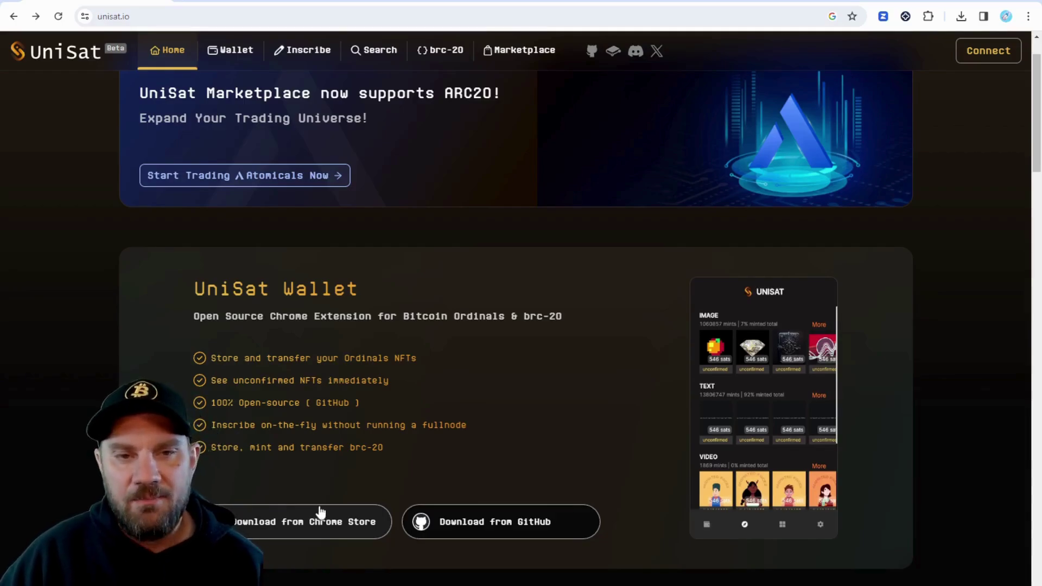
pyautogui.scroll(1, 320, 497)
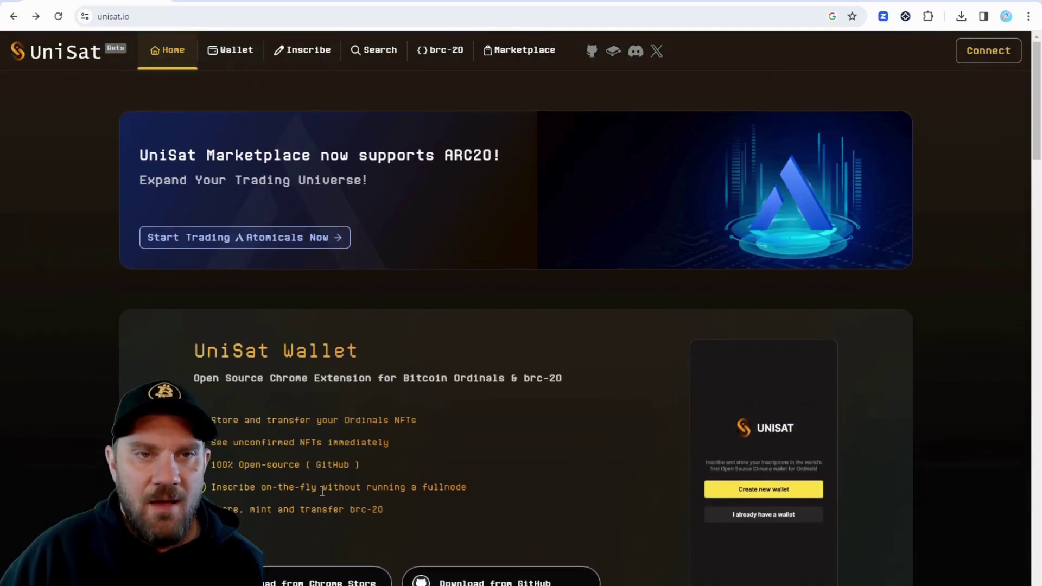
pyautogui.scroll(-7, 321, 488)
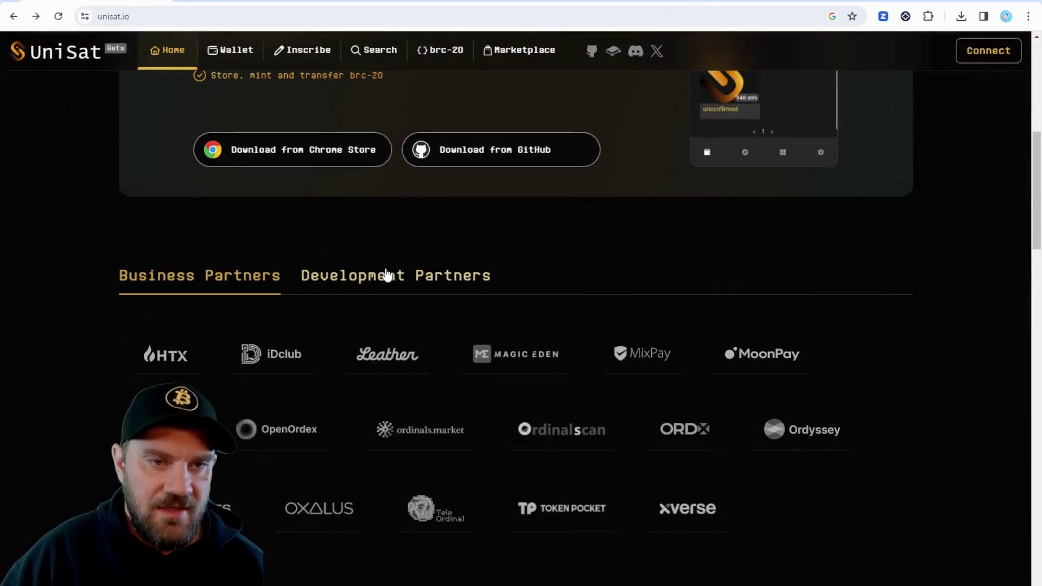
pyautogui.click(378, 281)
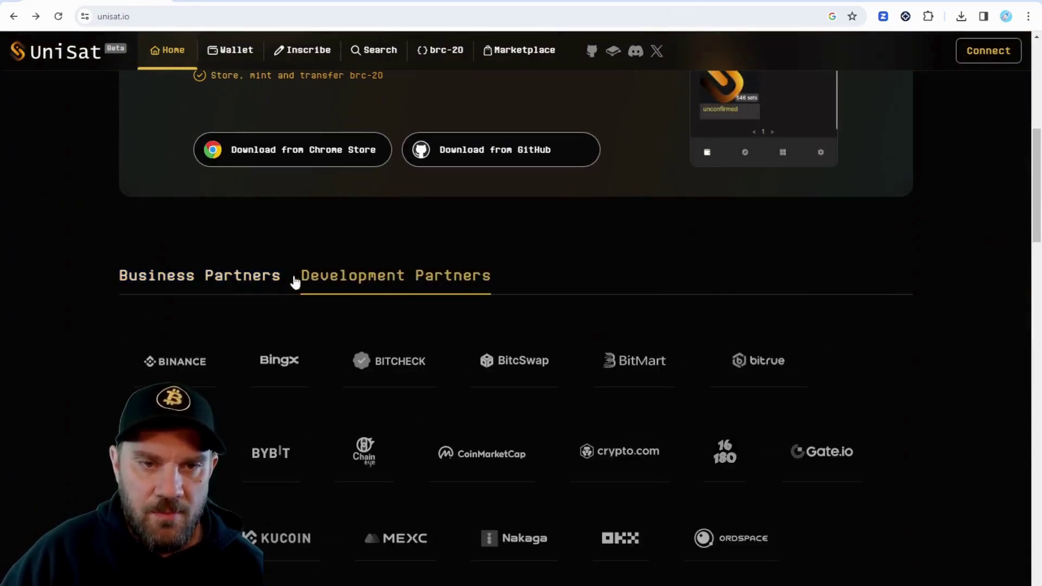
pyautogui.click(226, 275)
pyautogui.scroll(-8, 414, 275)
pyautogui.scroll(-12, 417, 277)
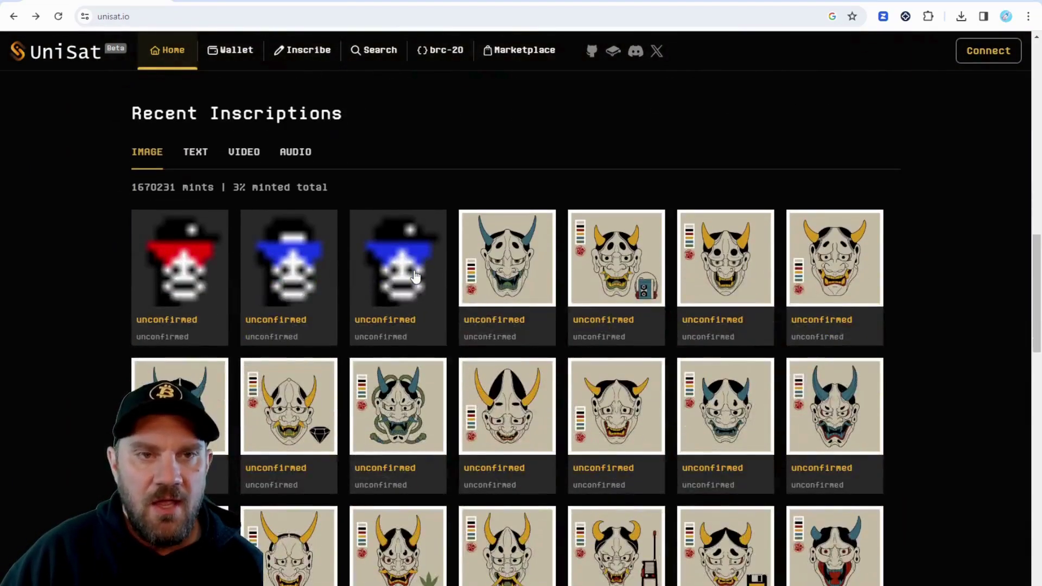
pyautogui.scroll(20, 424, 283)
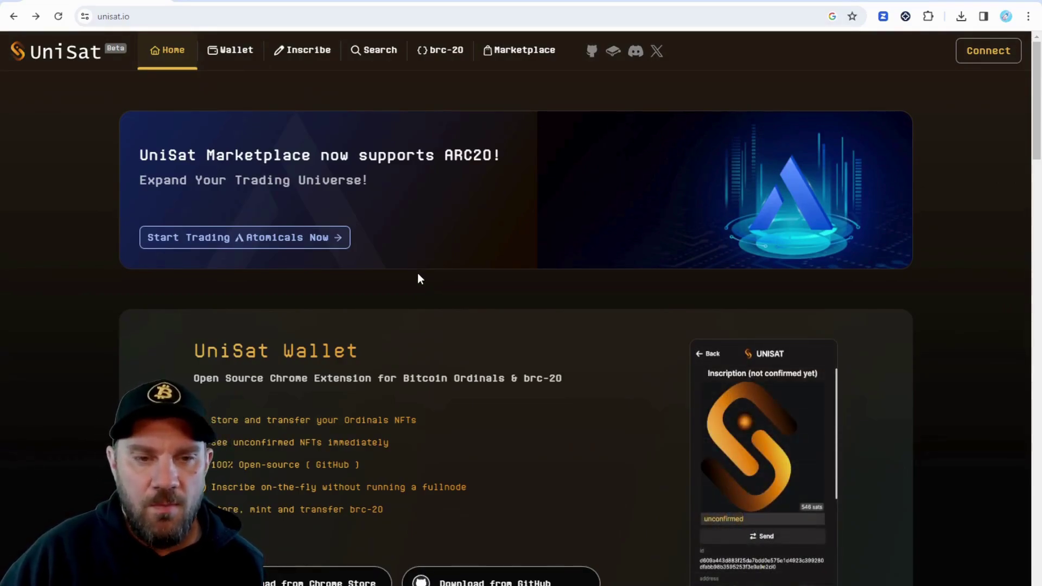
pyautogui.scroll(-2, 418, 276)
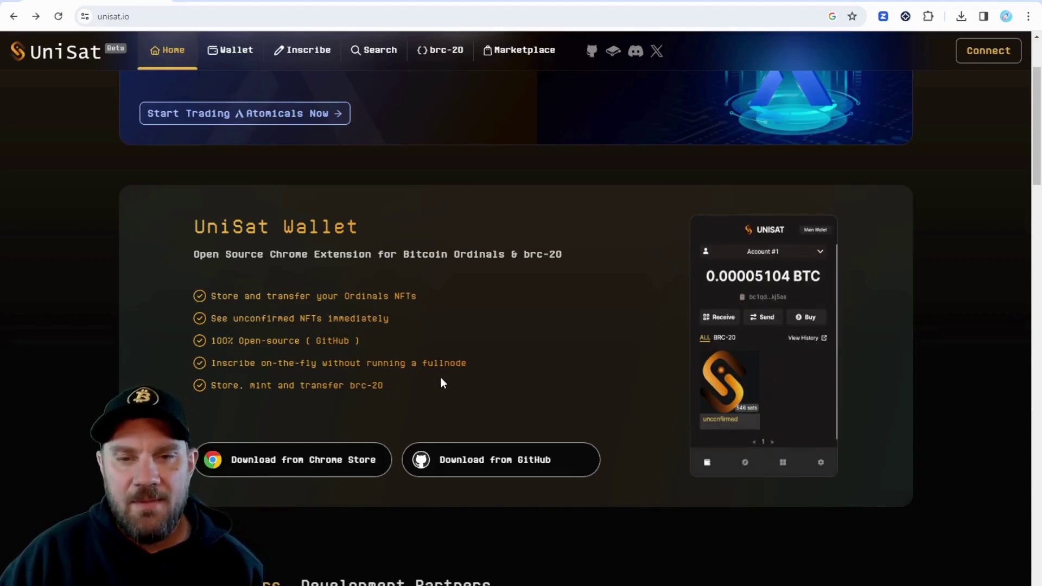
pyautogui.scroll(2, 440, 377)
pyautogui.scroll(-3, 437, 376)
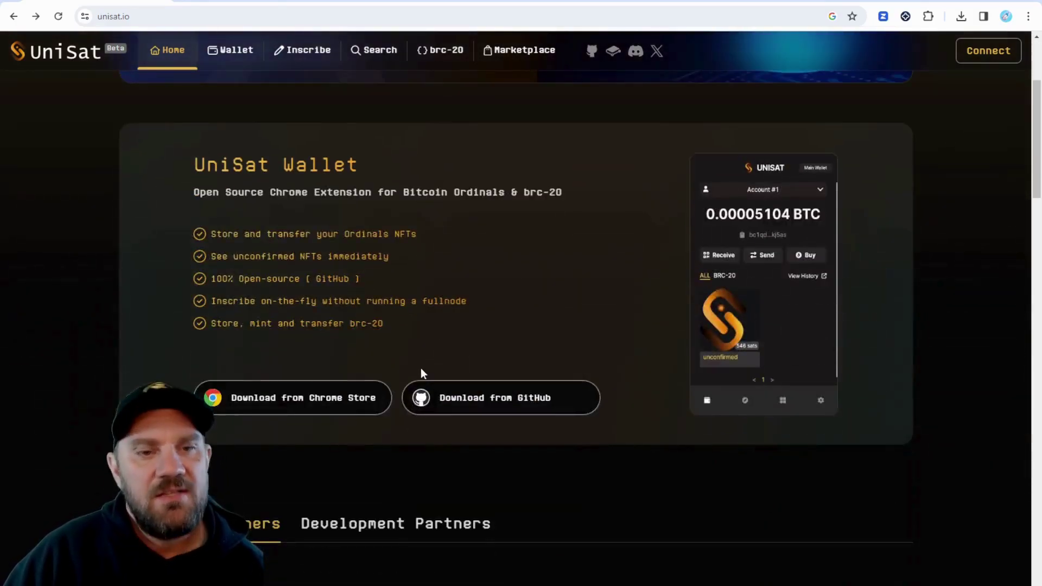
# Install the UniSat Wallet extension from its Chrome Web Store page
pyautogui.click(298, 404)
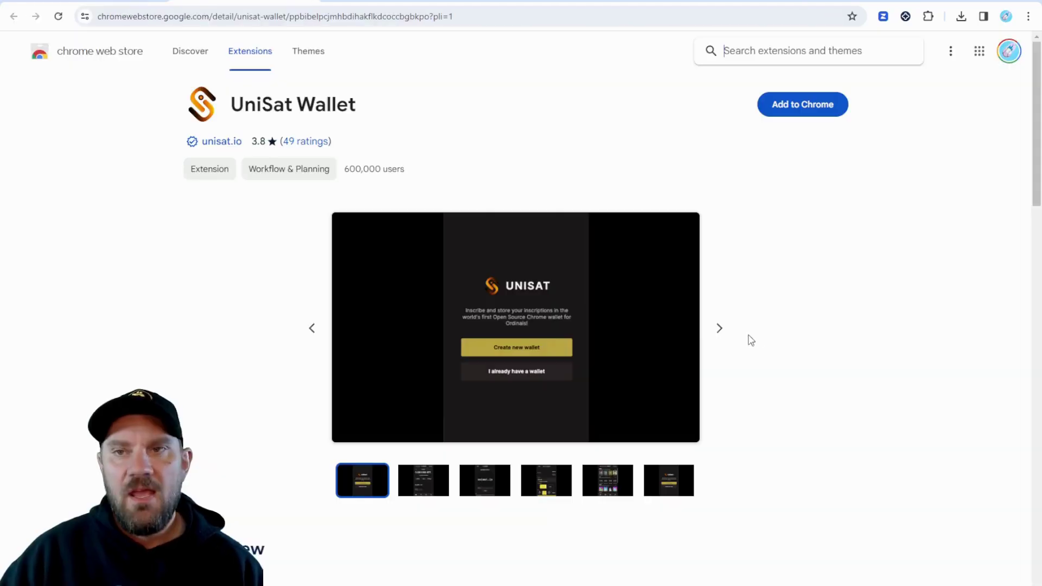
pyautogui.click(814, 112)
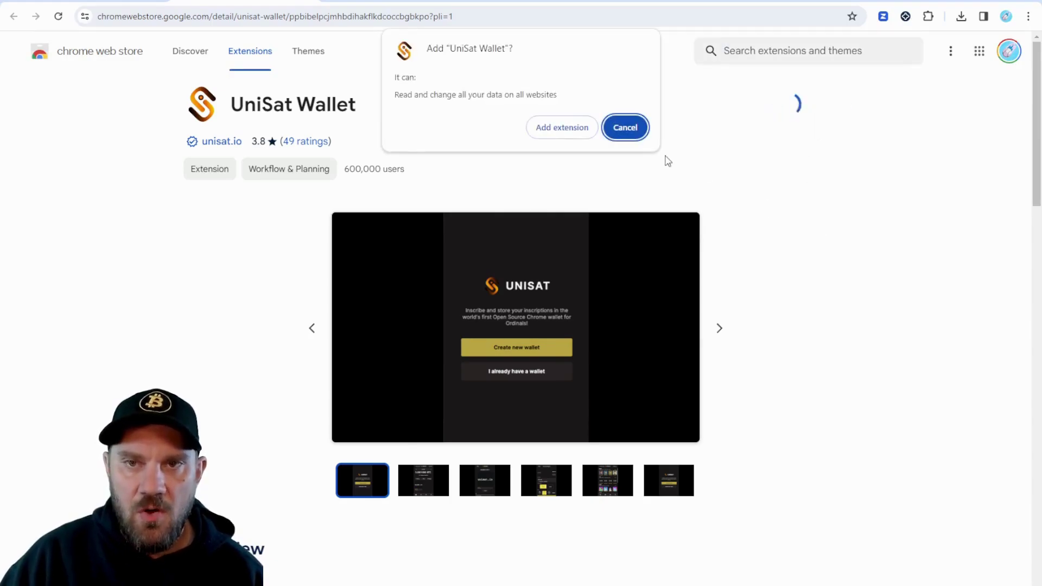
pyautogui.click(557, 134)
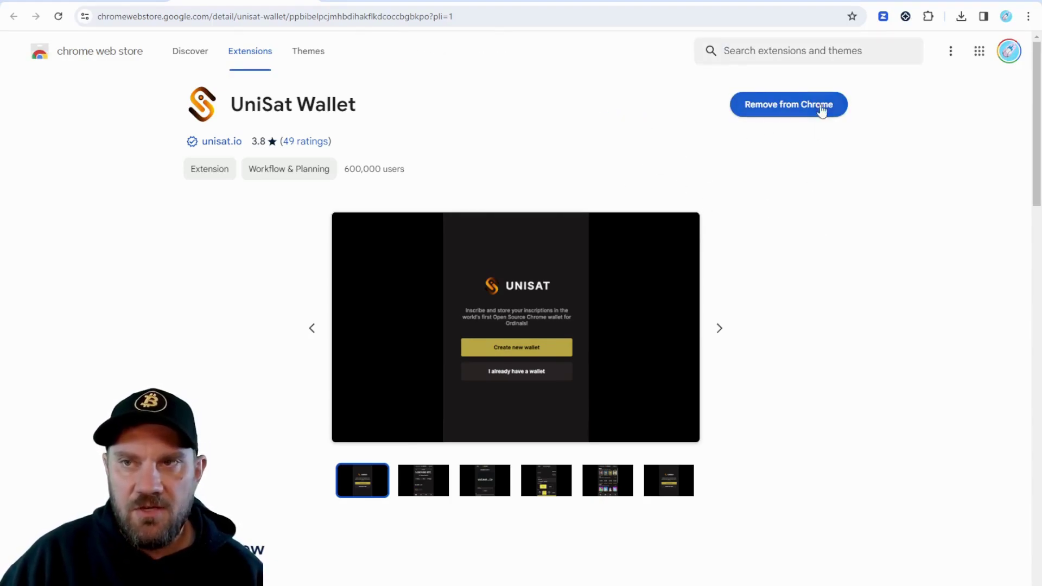
# Pin UniSat Wallet in the Extensions menu and go back to unisat.io
pyautogui.click(928, 16)
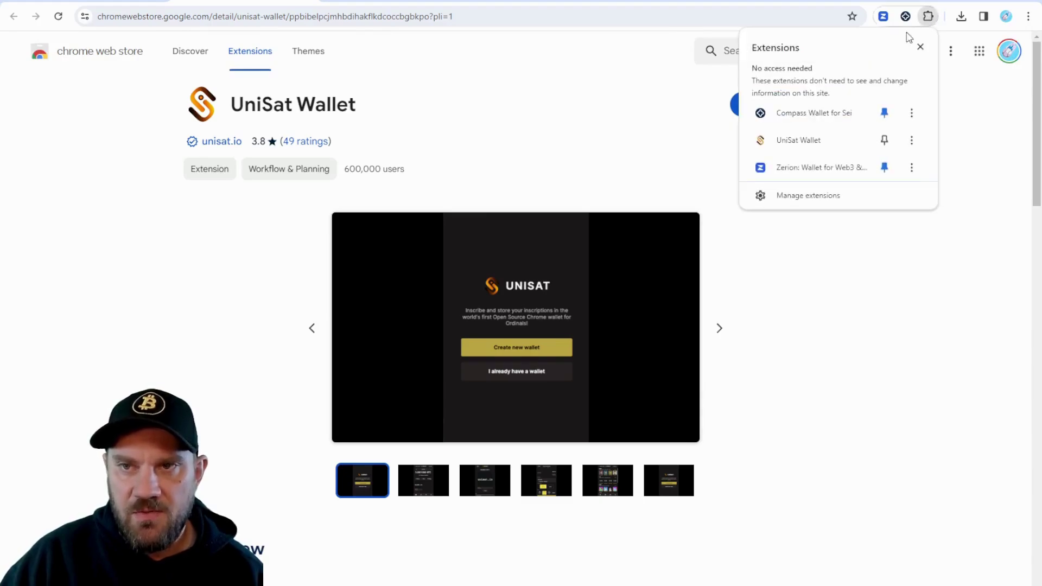
pyautogui.click(884, 142)
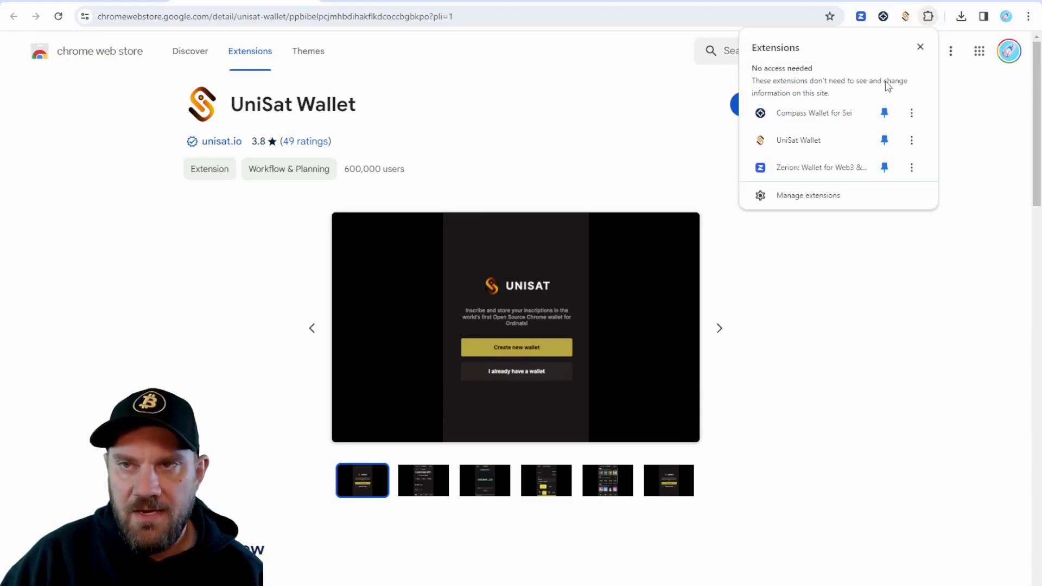
pyautogui.click(978, 122)
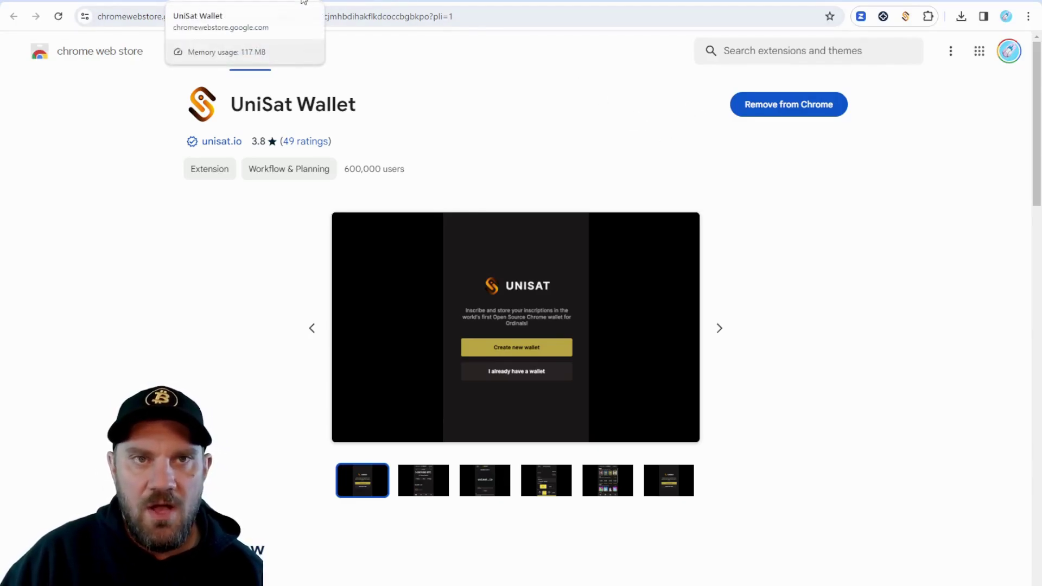
pyautogui.click(303, 1)
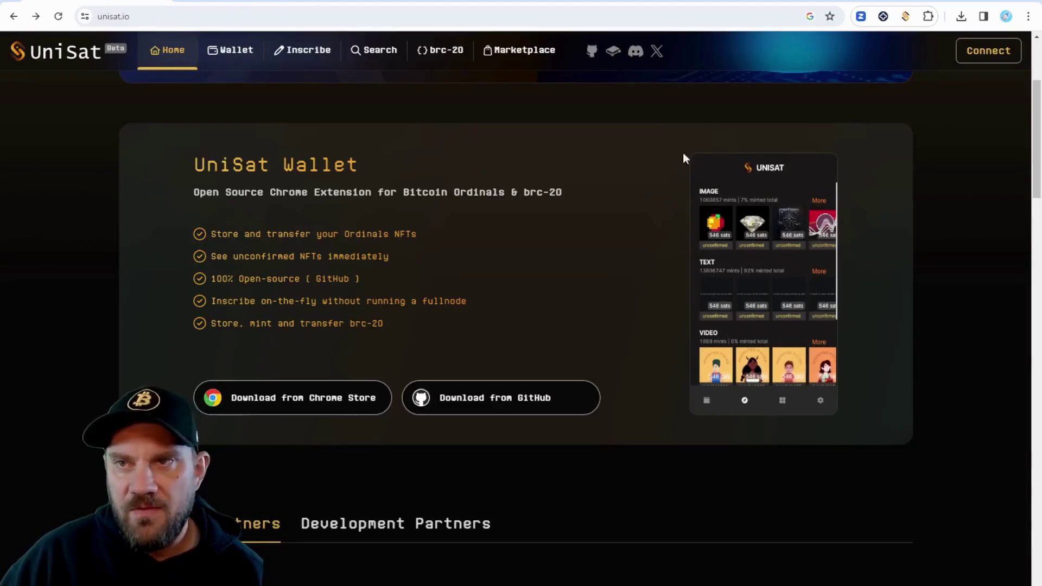
# Launch UniSat Wallet from the toolbar and choose Create new wallet
pyautogui.click(908, 20)
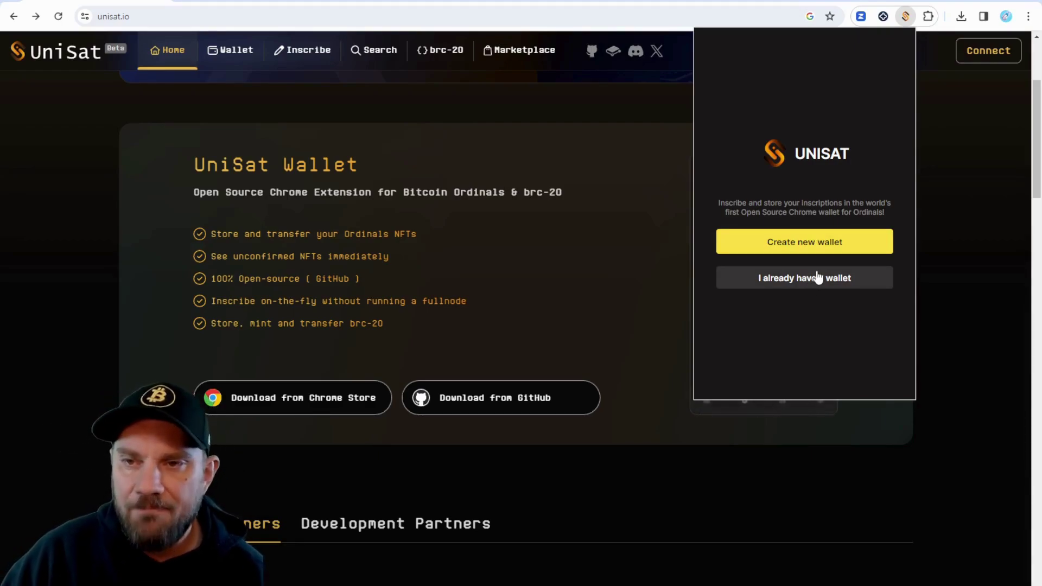
pyautogui.click(792, 247)
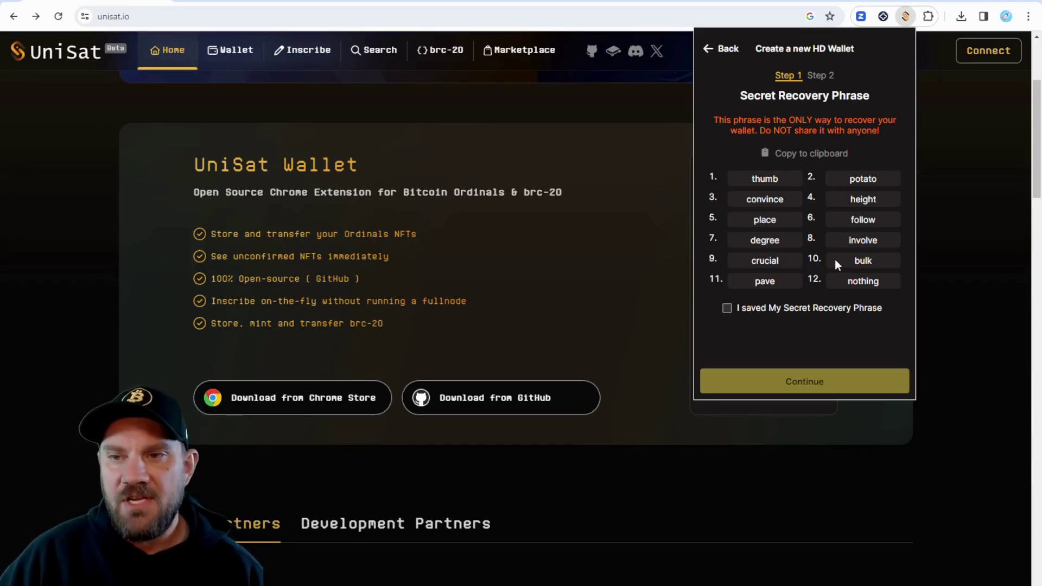
# Copy the 12-word recovery phrase into a Notepad note, confirm it's saved, and continue
pyautogui.click(795, 157)
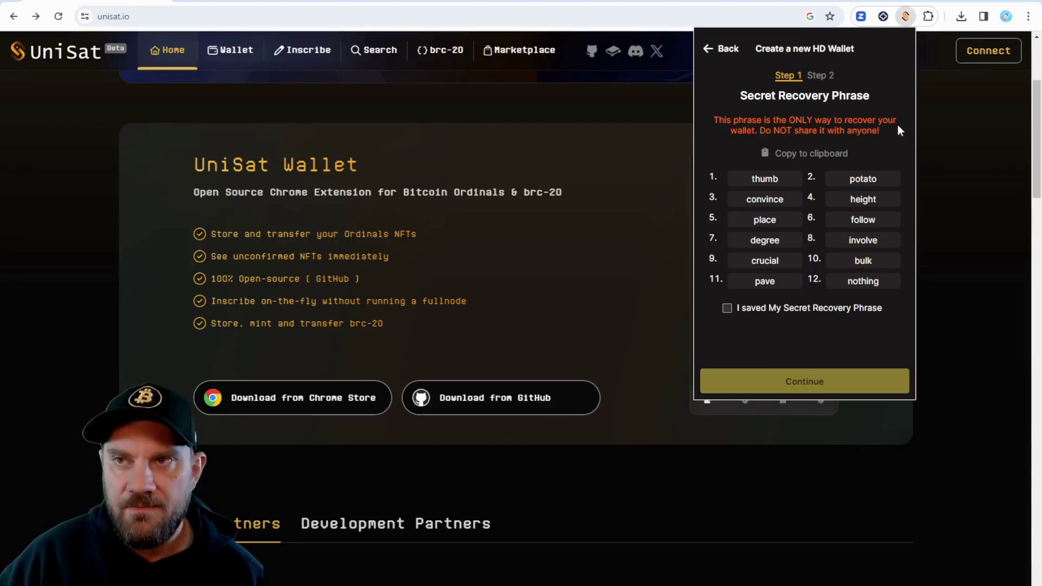
pyautogui.hotkey('alt', 'Tab')
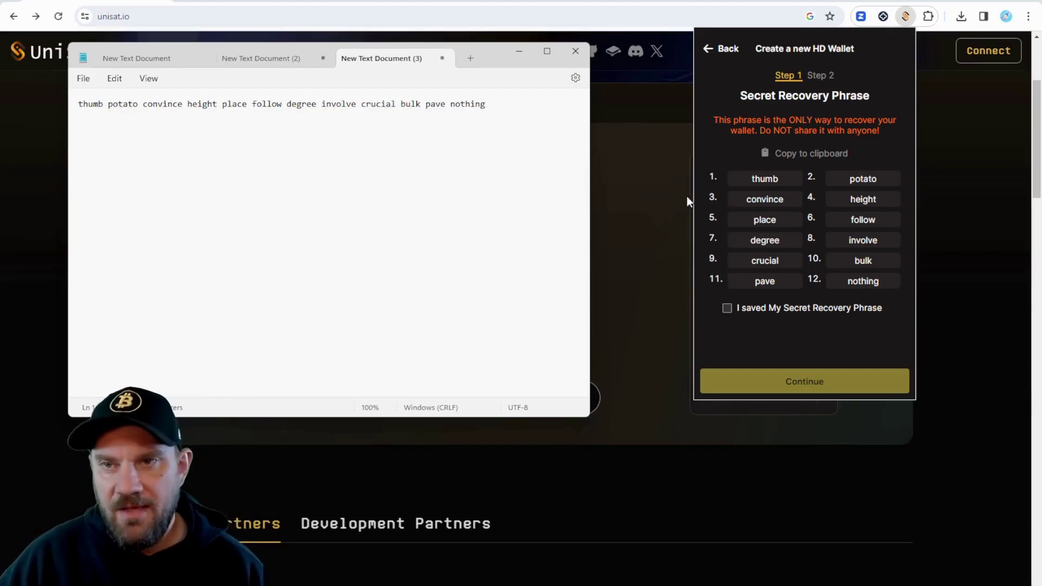
pyautogui.click(727, 309)
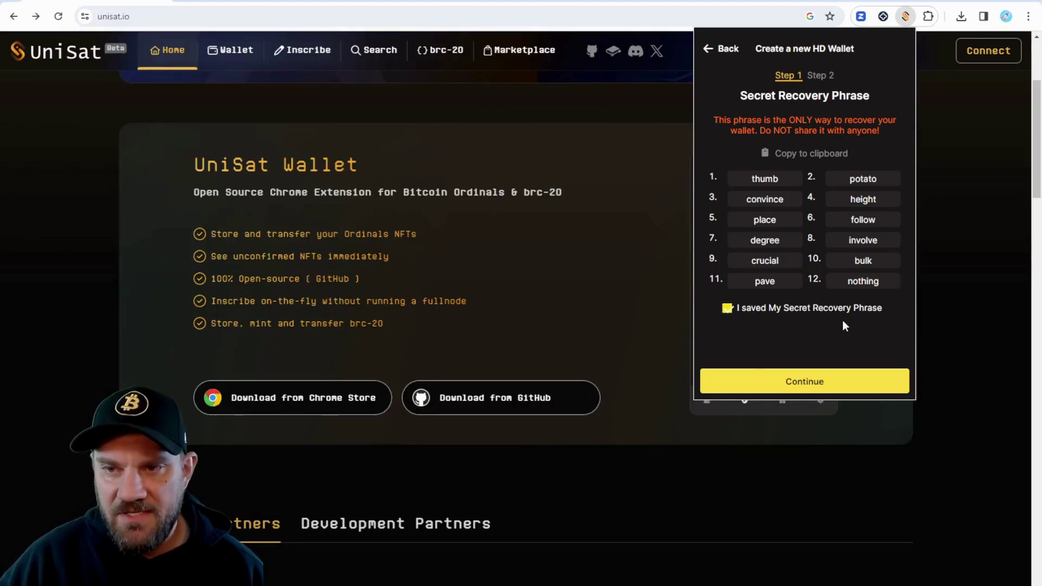
pyautogui.click(834, 381)
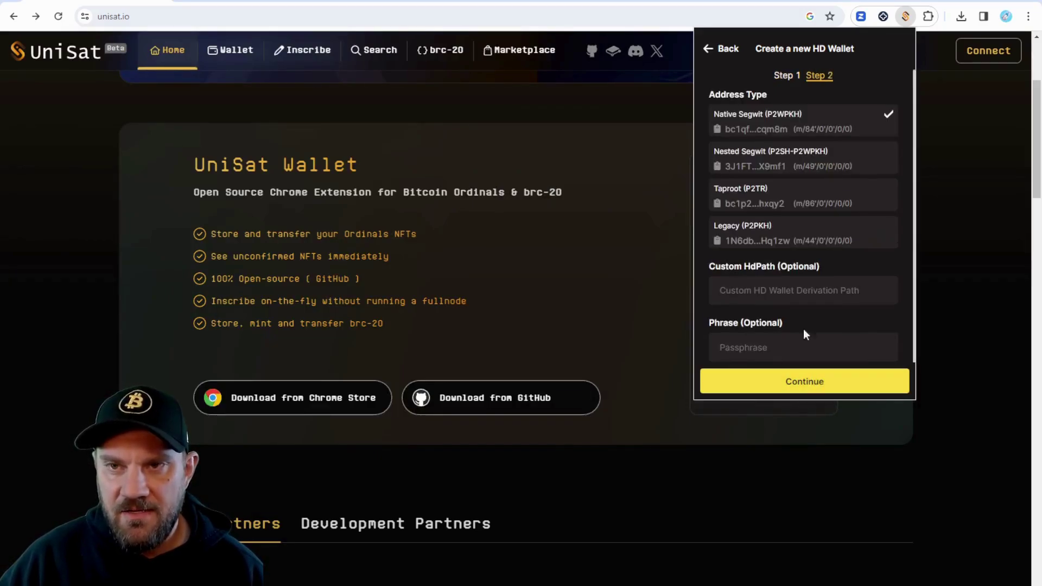
pyautogui.scroll(-1, 761, 270)
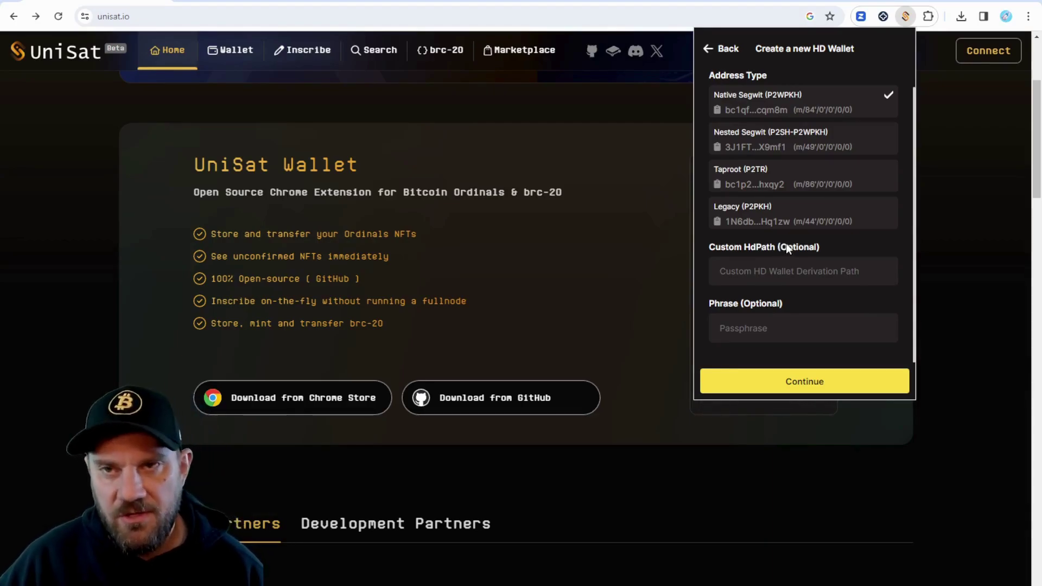
pyautogui.scroll(1, 785, 243)
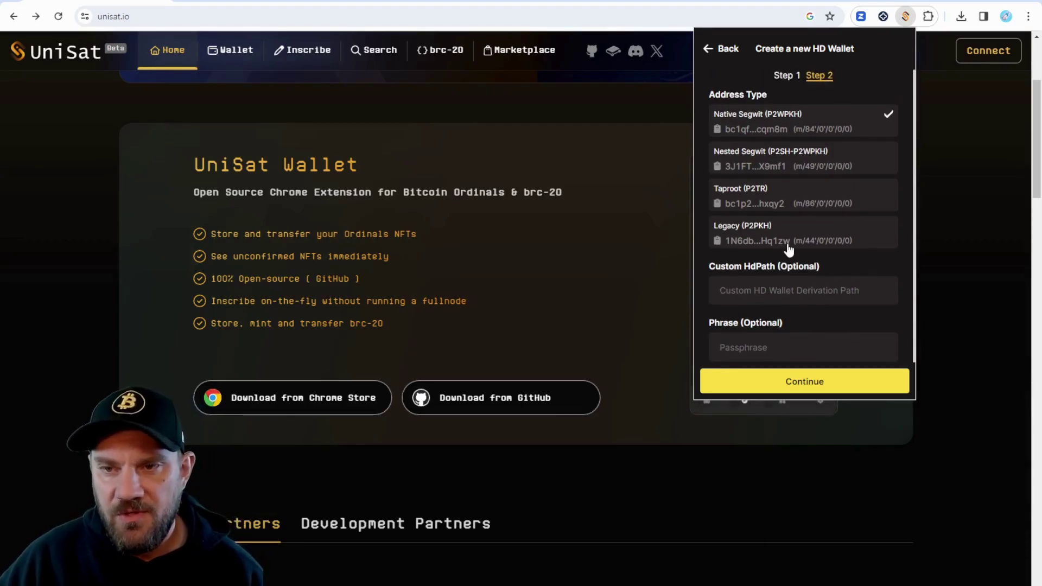
pyautogui.scroll(-1, 788, 249)
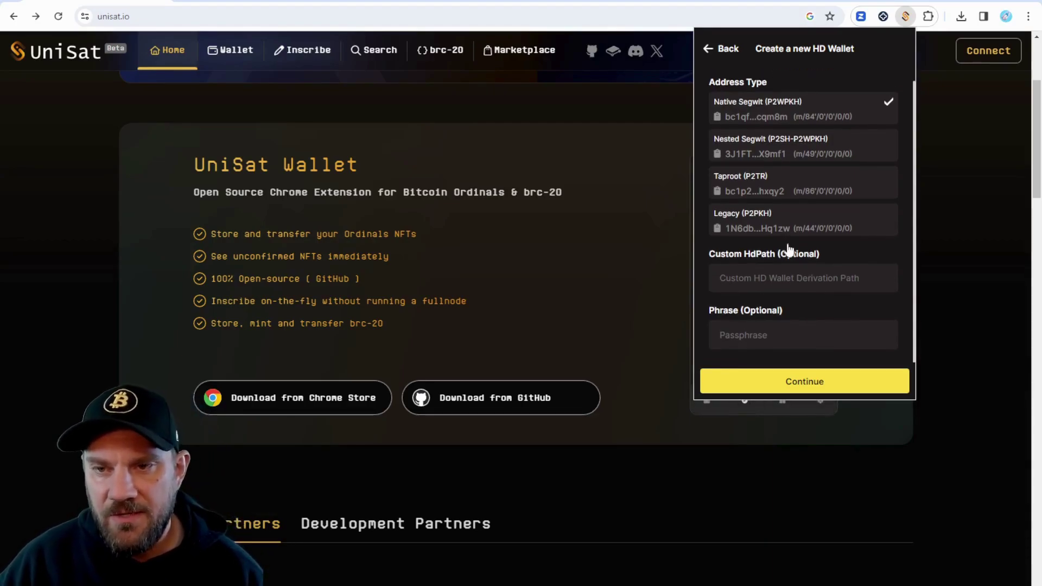
pyautogui.click(737, 330)
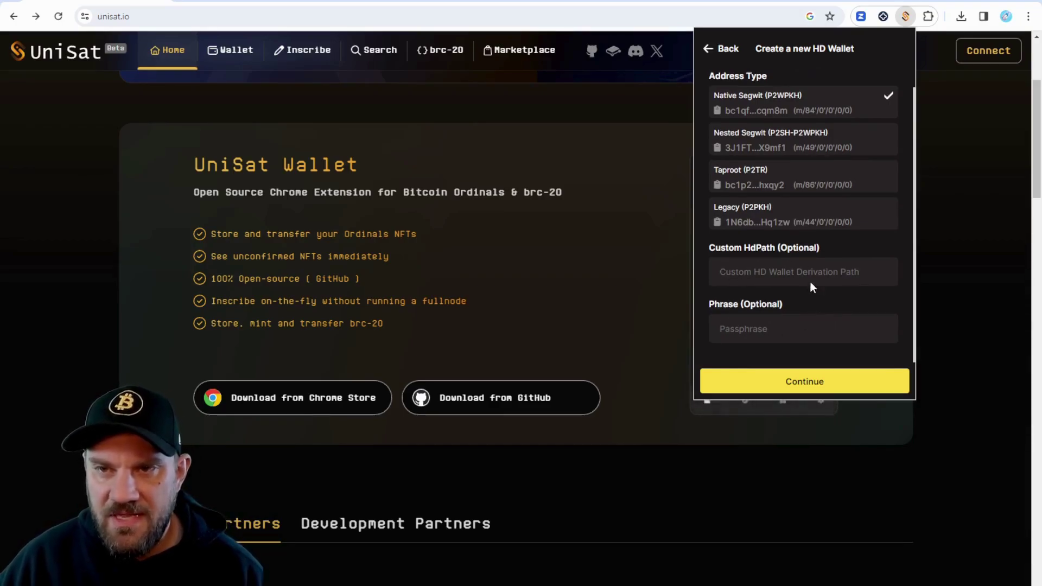
pyautogui.scroll(1, 808, 280)
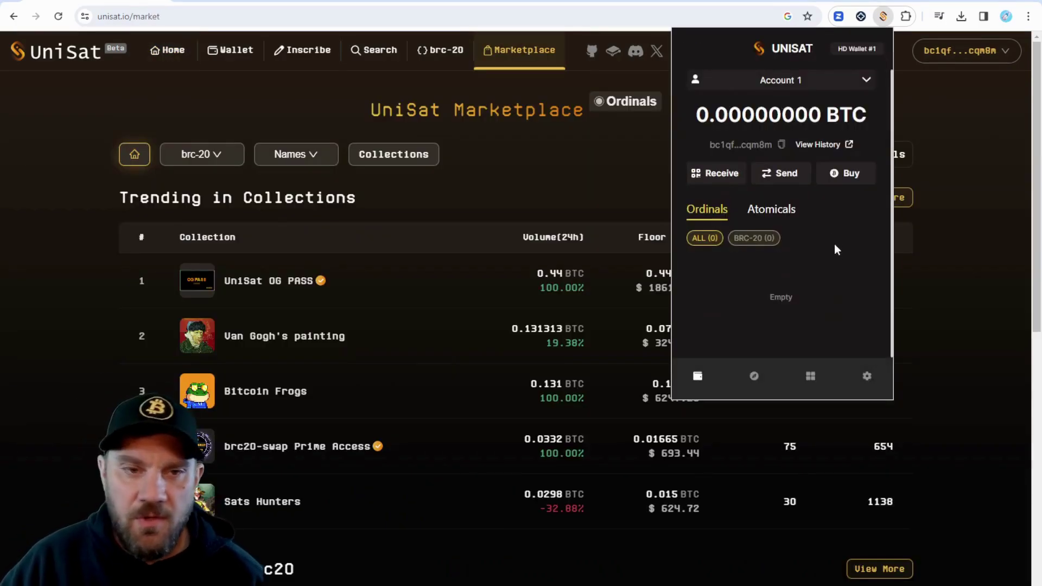
# Set the address type to Taproot (P2TR) in Settings and view the Switch Account list
pyautogui.click(867, 377)
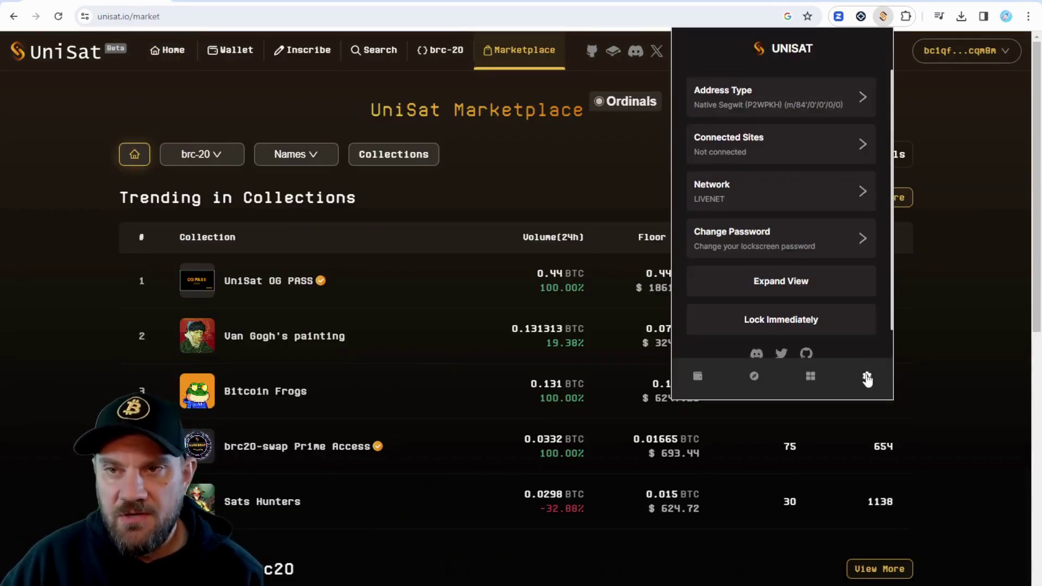
pyautogui.click(848, 95)
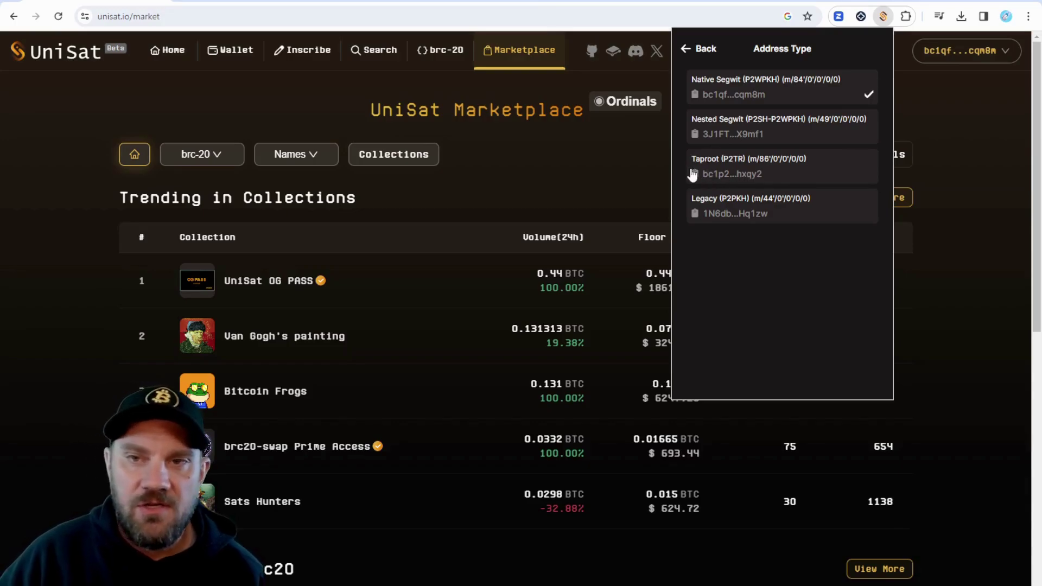
pyautogui.click(765, 174)
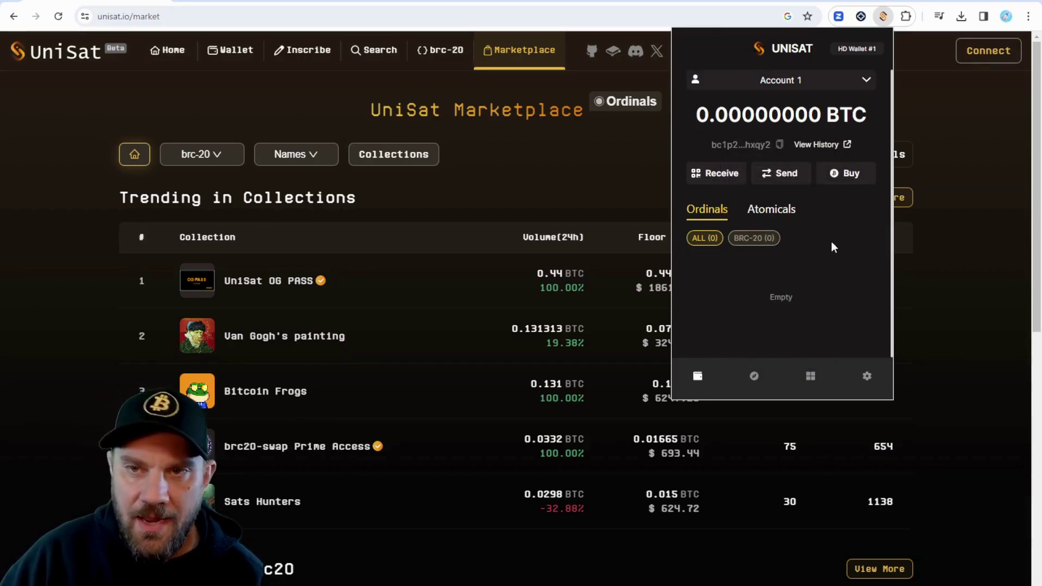
pyautogui.click(866, 80)
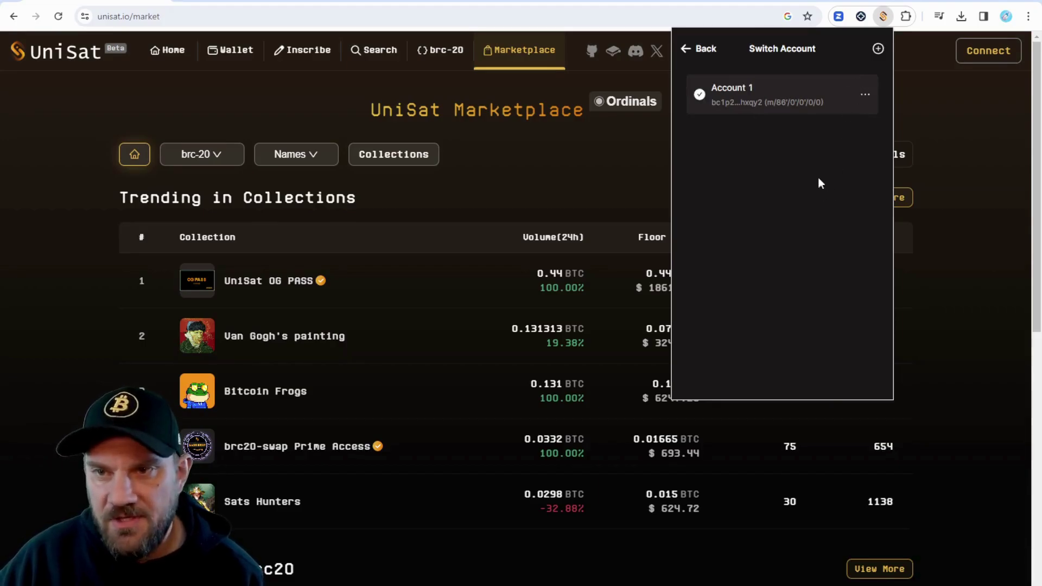
# Set the wallet's address type back to Native Segwit (P2WPKH) in Settings
pyautogui.click(688, 52)
pyautogui.click(864, 376)
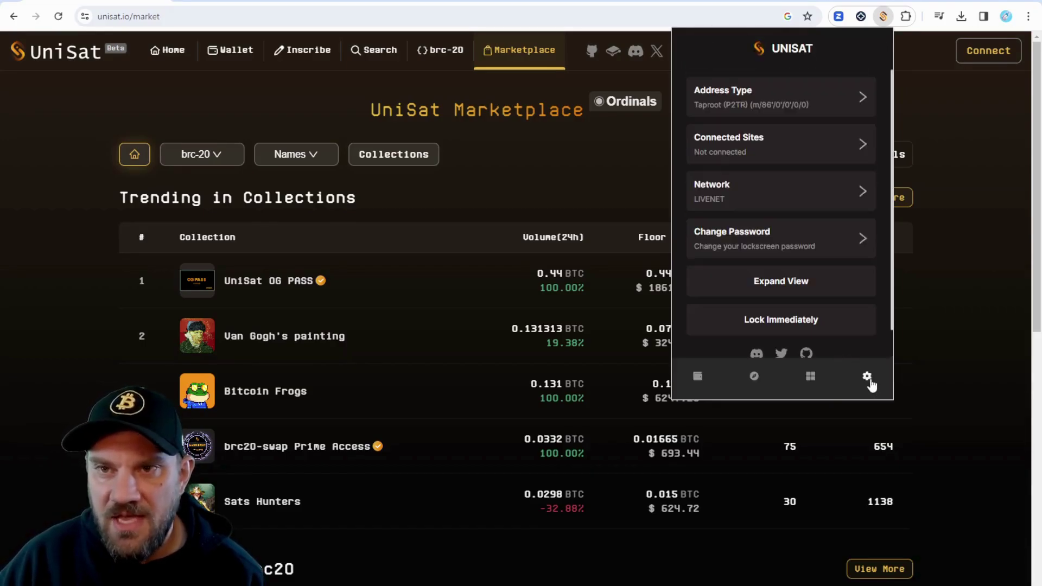
pyautogui.click(766, 100)
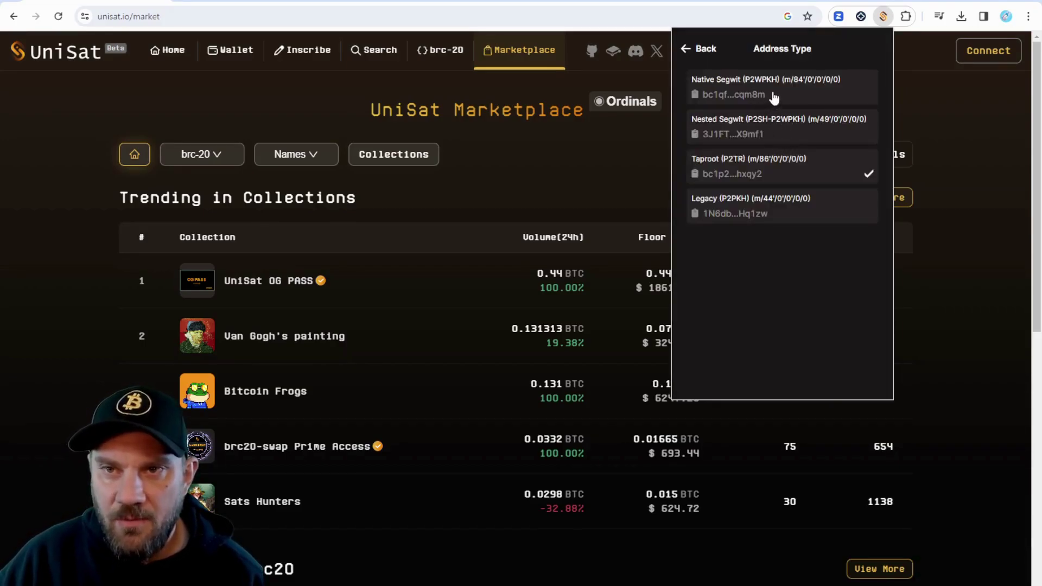
pyautogui.click(773, 95)
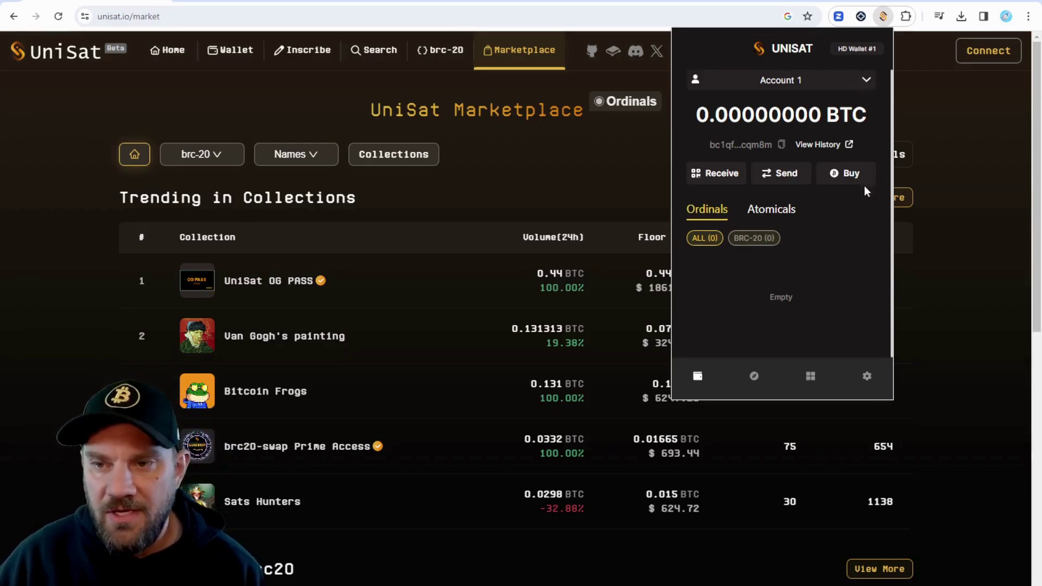
# Reopen the Address Type choices and pick an option, bringing up the Compatibility Tips notice
pyautogui.click(867, 375)
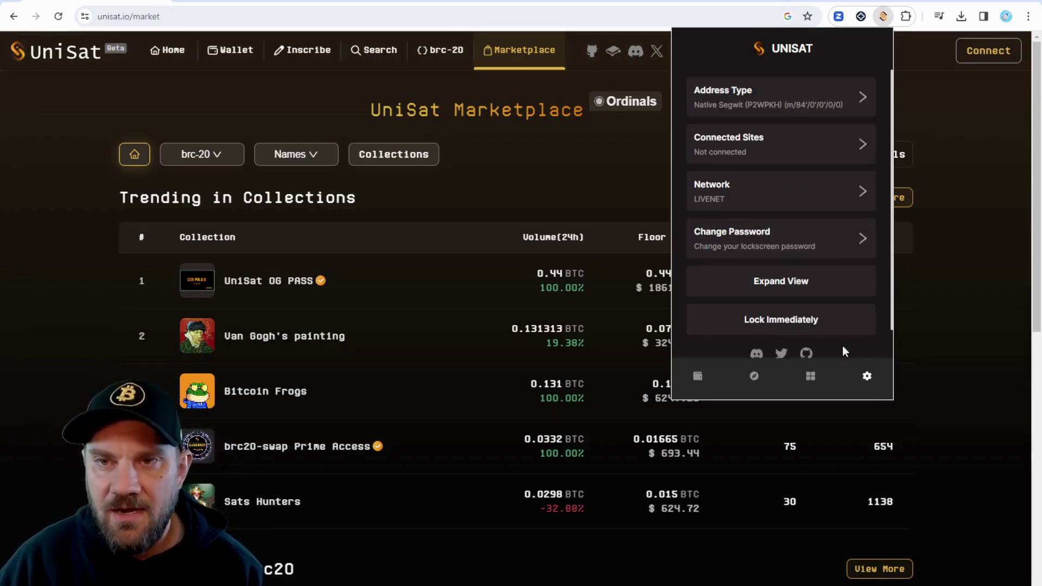
pyautogui.click(788, 106)
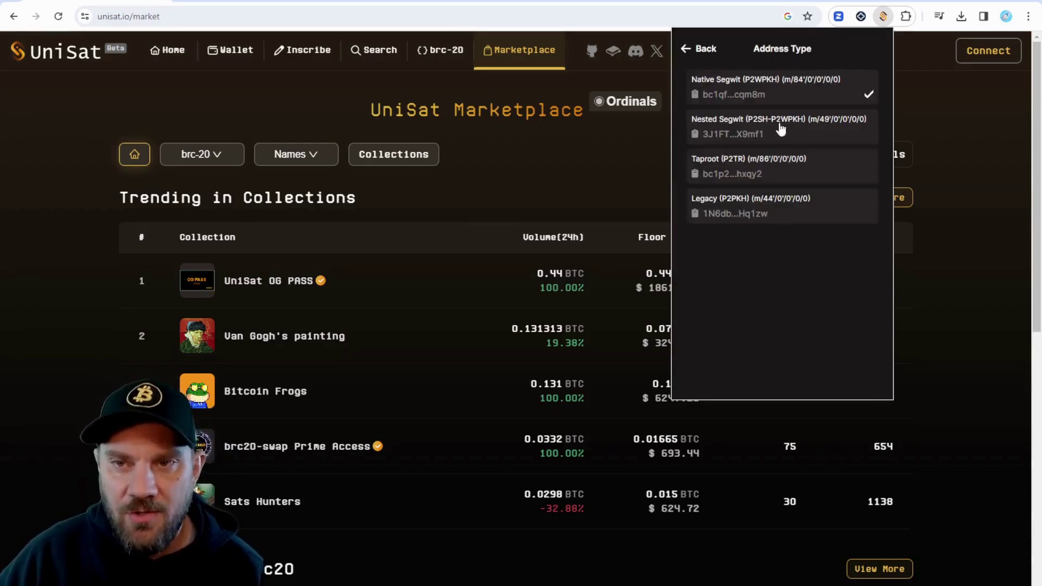
pyautogui.click(761, 173)
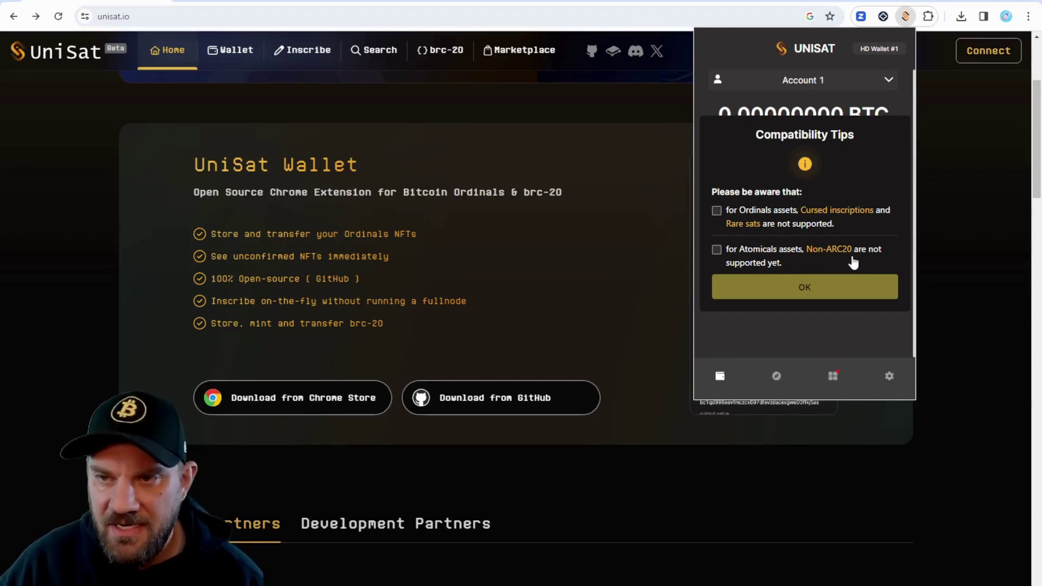
# Acknowledge the Atomicals compatibility tip, dismiss the notice, and copy Account 1's address
pyautogui.click(716, 251)
pyautogui.click(803, 288)
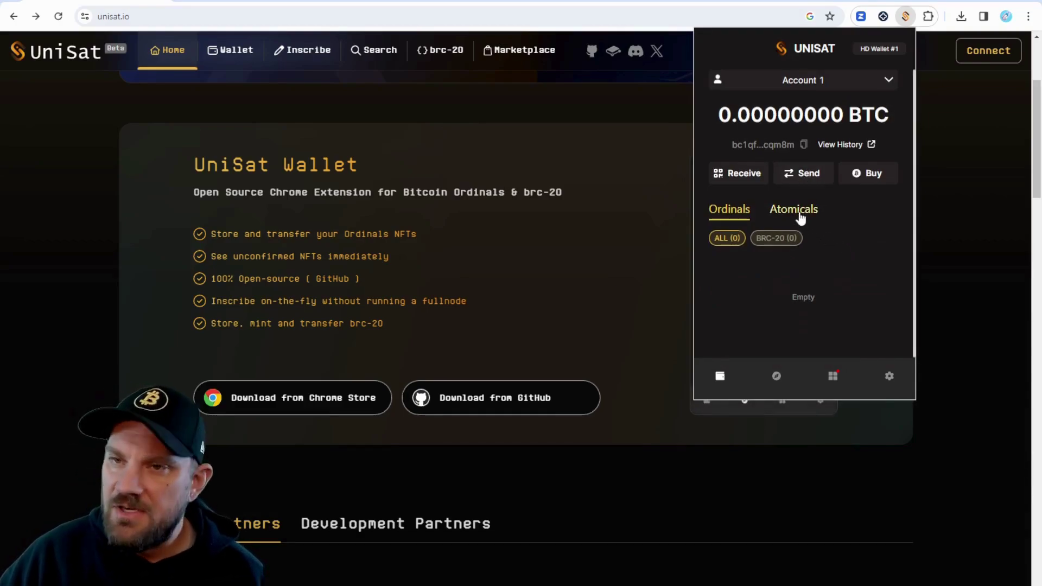
pyautogui.click(804, 145)
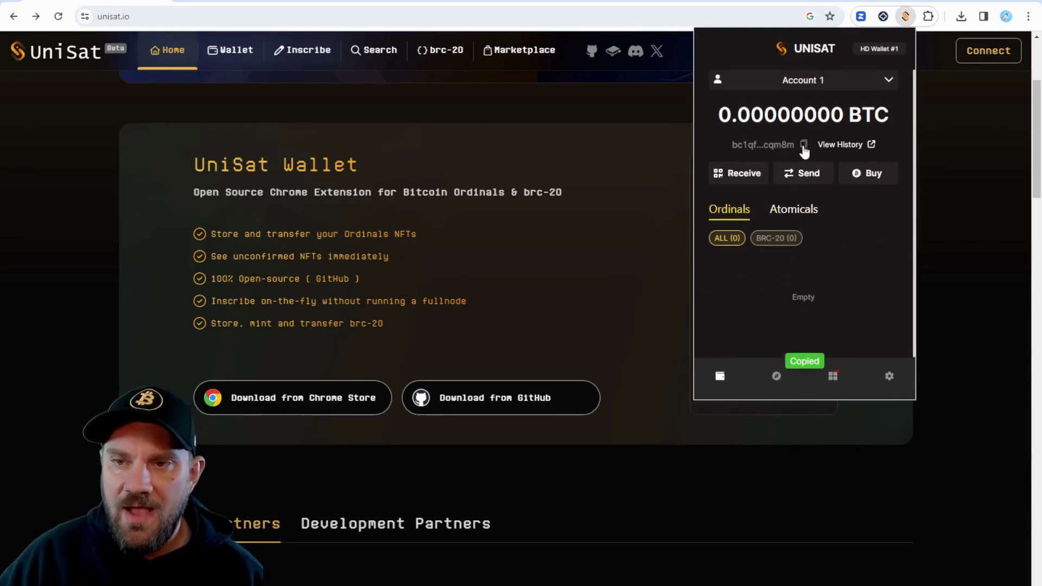
pyautogui.click(803, 145)
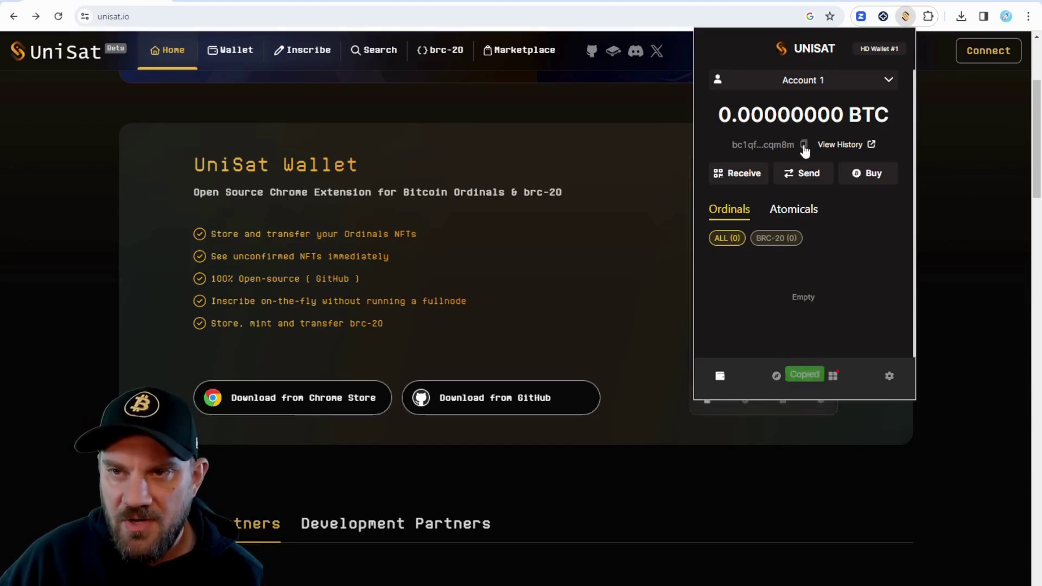
# Check the address on mempool.space shows 0 BTC received, sent and held, then return to unisat.io
pyautogui.click(862, 144)
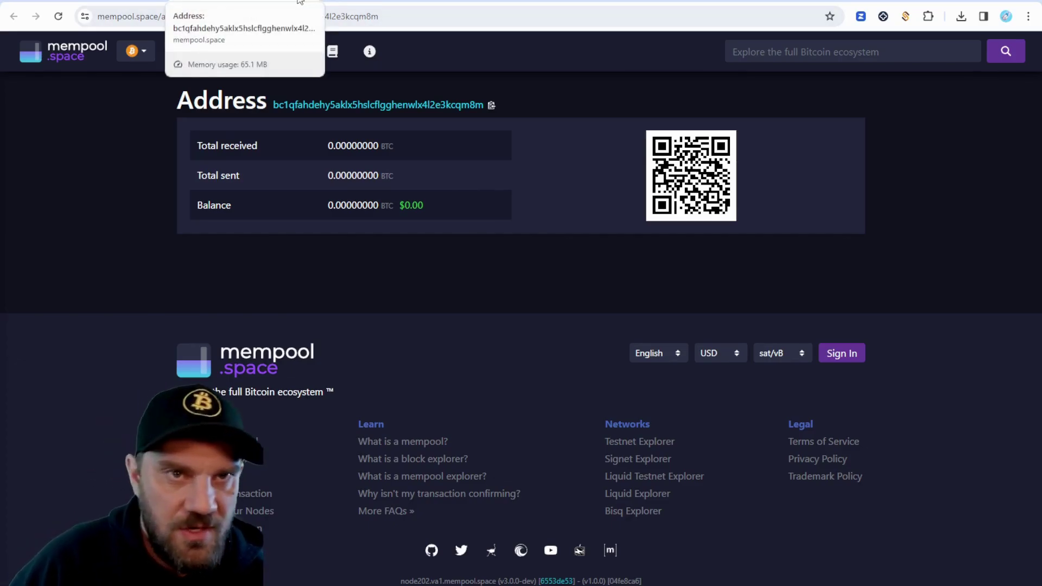
pyautogui.click(325, 2)
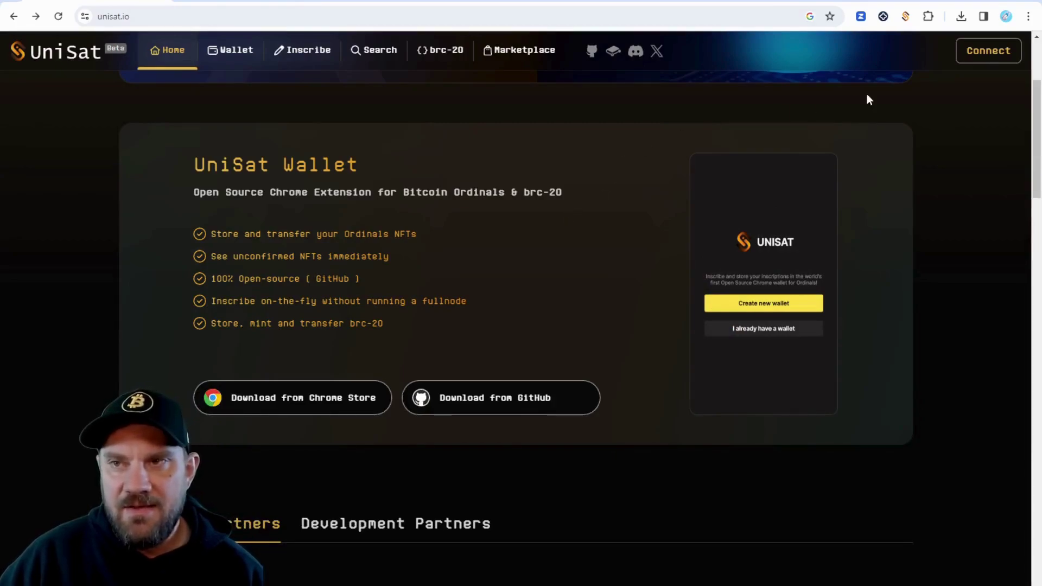
# Browse the wallet's Atomicals and Ordinals holdings and its recent inscriptions by media type
pyautogui.click(906, 16)
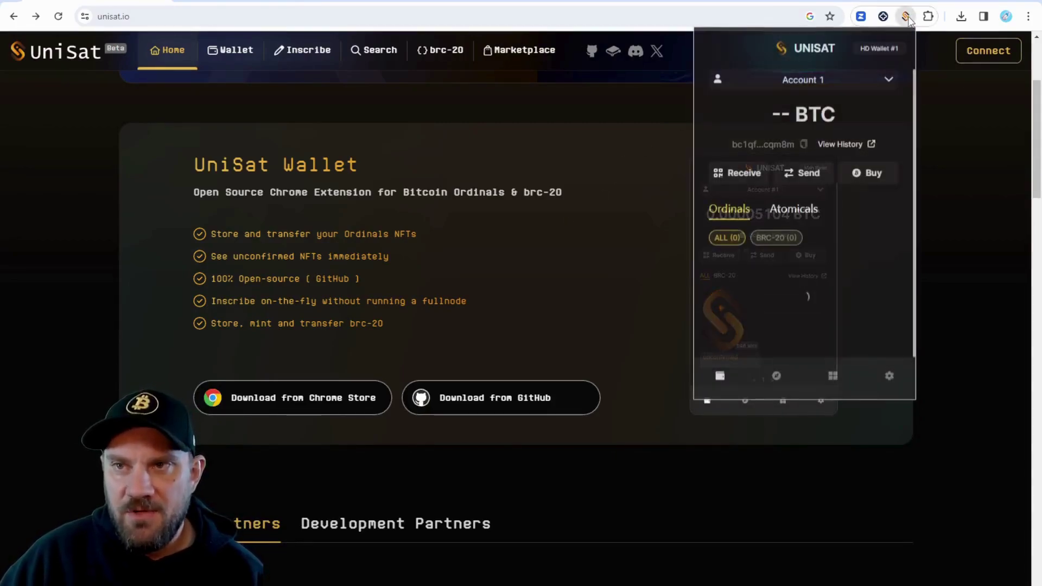
pyautogui.click(796, 210)
pyautogui.click(731, 212)
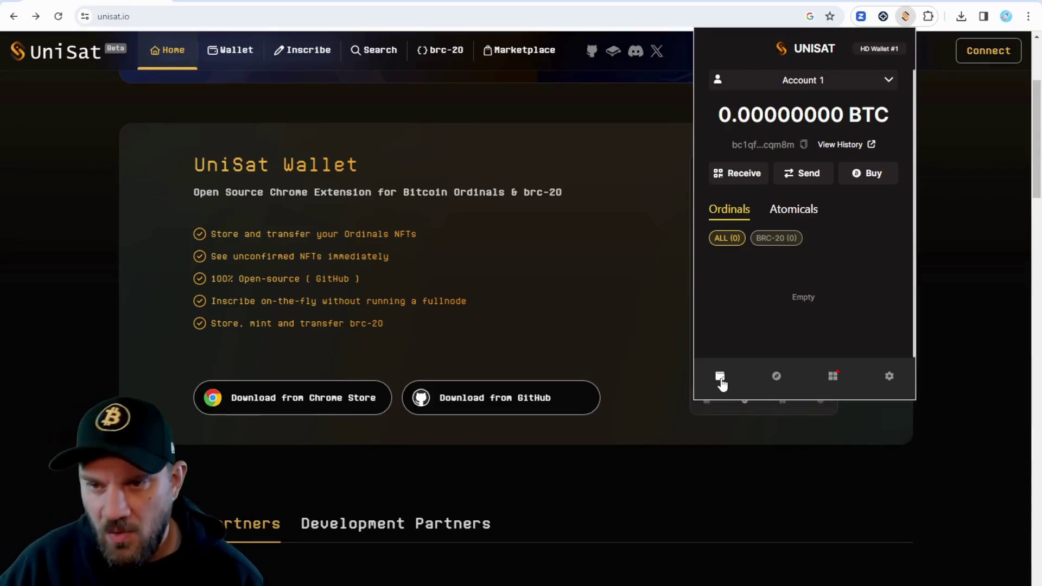
pyautogui.click(776, 377)
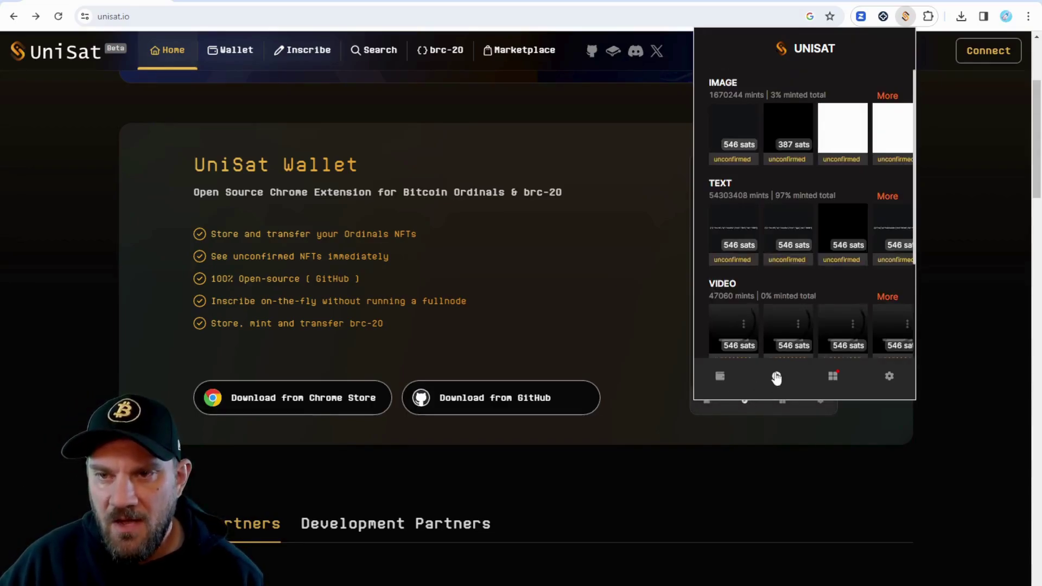
pyautogui.scroll(-3, 796, 269)
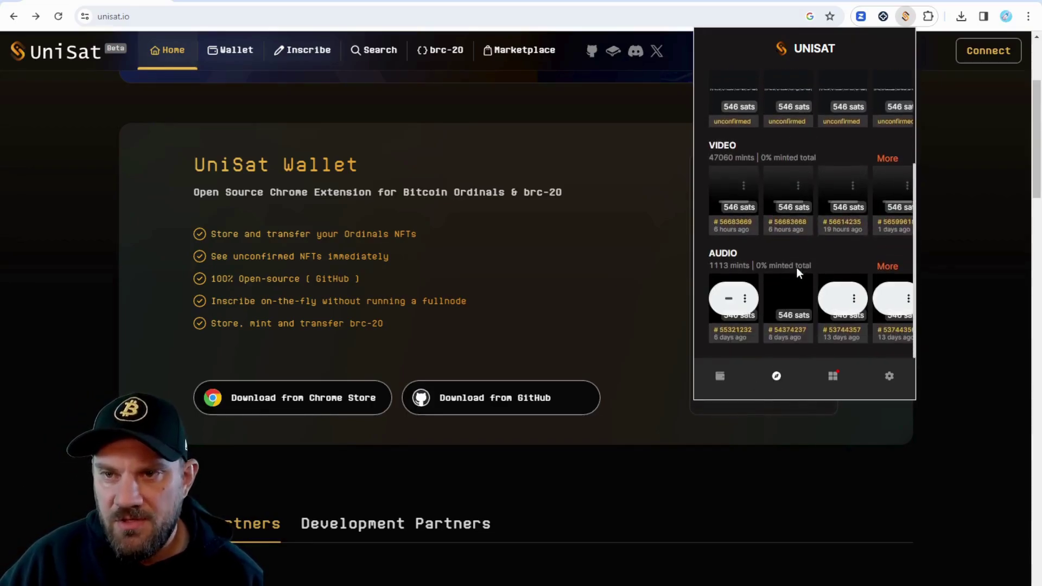
pyautogui.scroll(5, 798, 271)
# Scroll through the wallet's list of ordinals apps
pyautogui.click(832, 377)
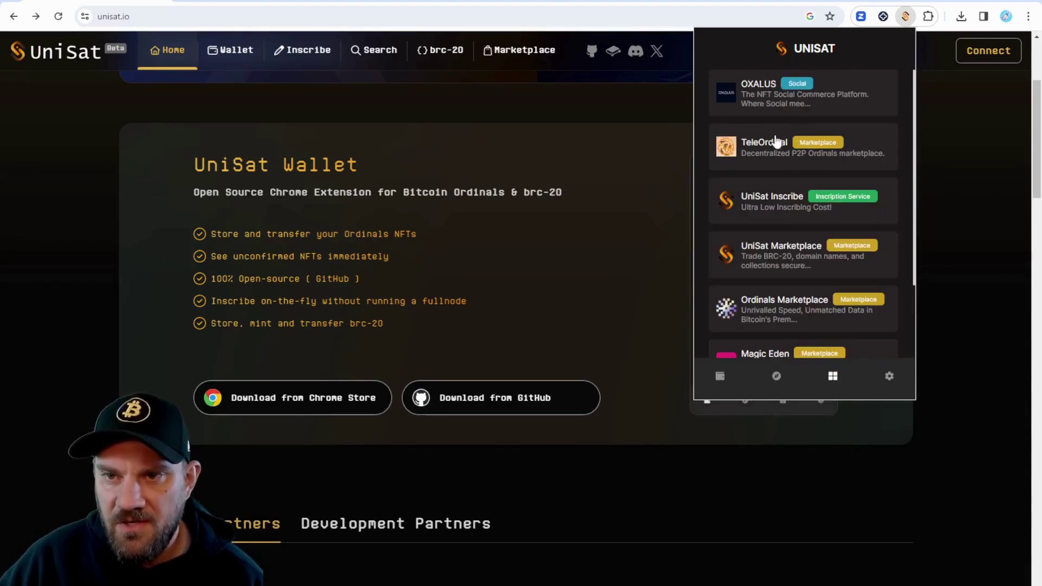
pyautogui.scroll(-2, 778, 147)
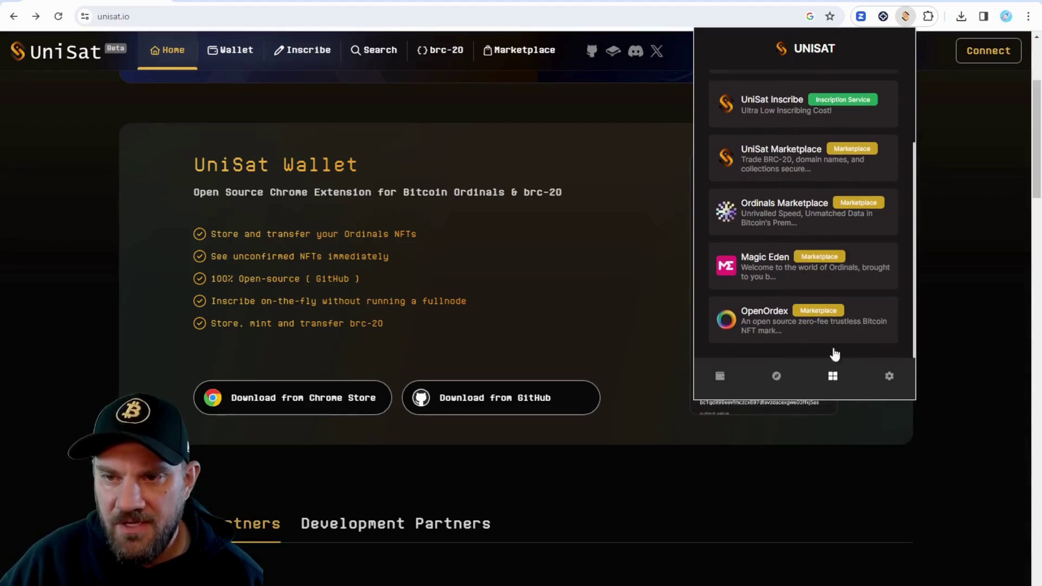
pyautogui.scroll(2, 787, 228)
pyautogui.scroll(-3, 814, 245)
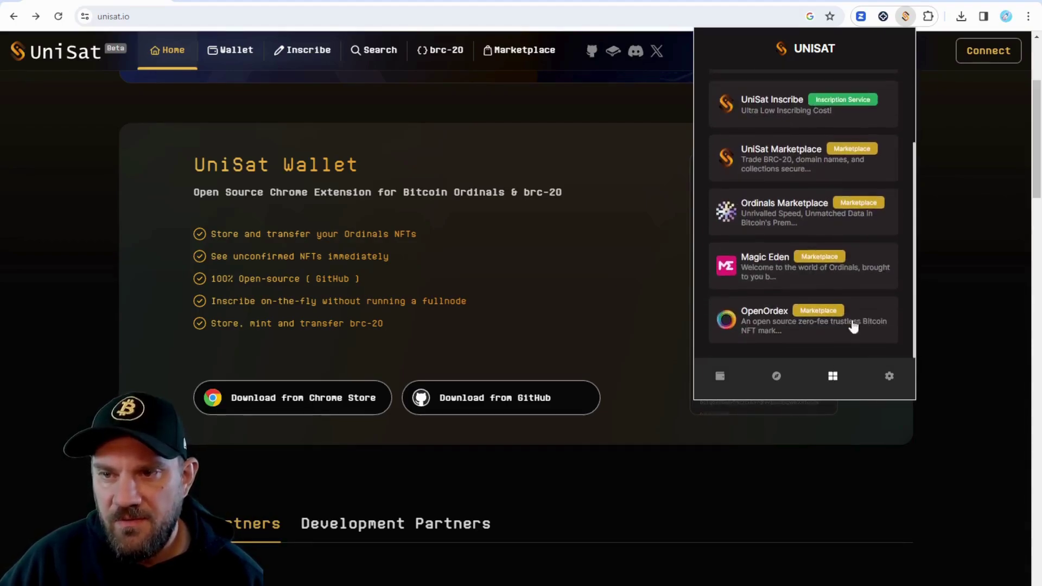
# Review Settings: Native Segwit (P2WPKH) address type, LIVENET network, no connected sites
pyautogui.click(888, 376)
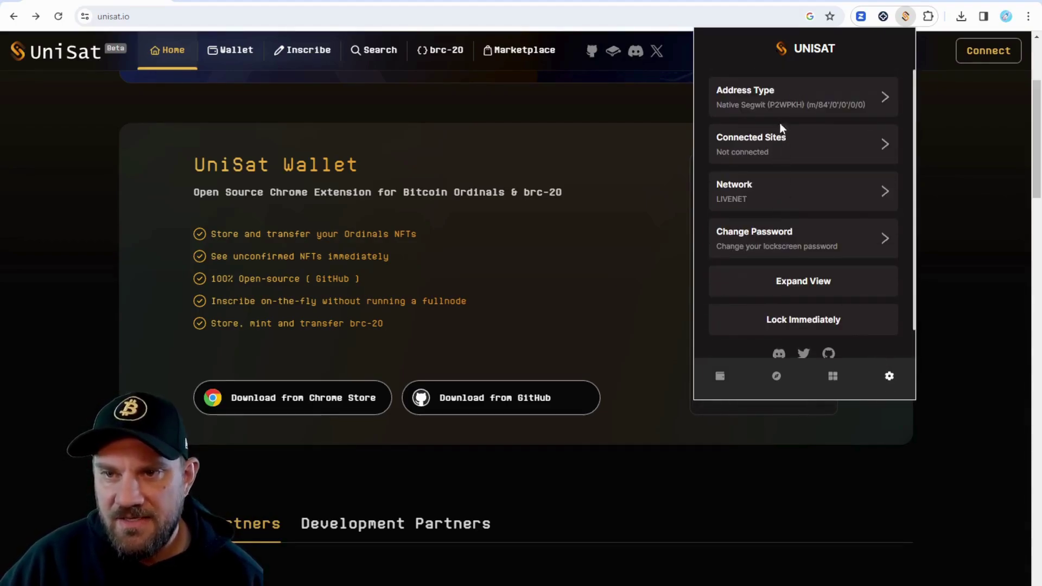
pyautogui.scroll(-1, 792, 157)
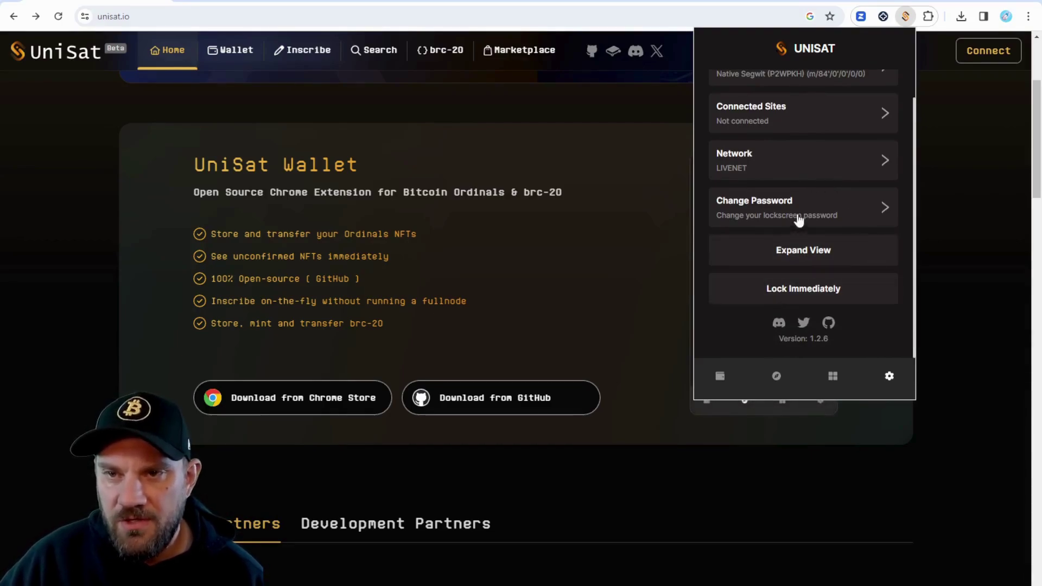
pyautogui.scroll(1, 797, 217)
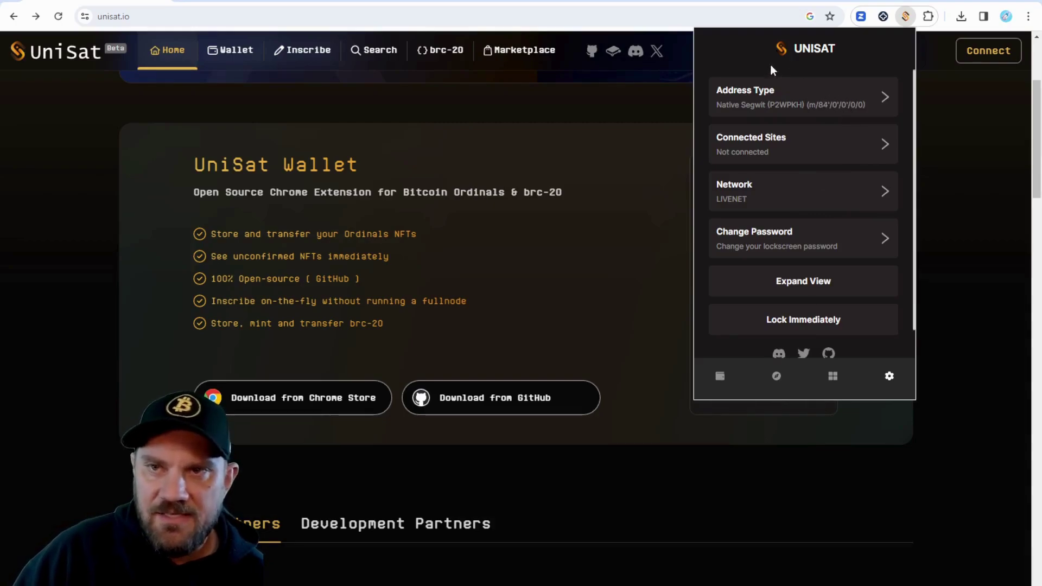
# From the 0.00000000 BTC home view, check the Switch Account list and return home
pyautogui.click(716, 374)
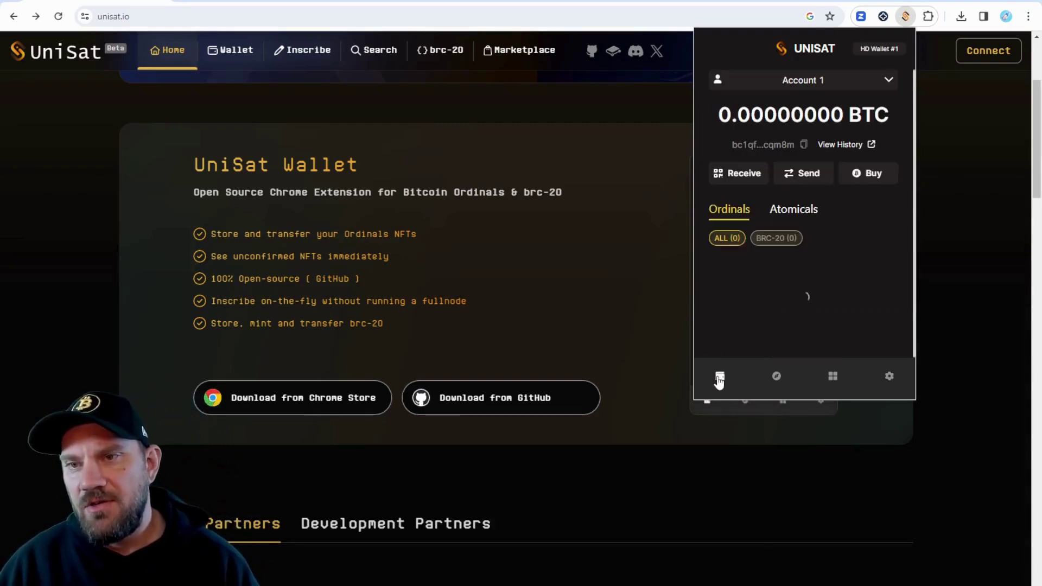
pyautogui.click(888, 79)
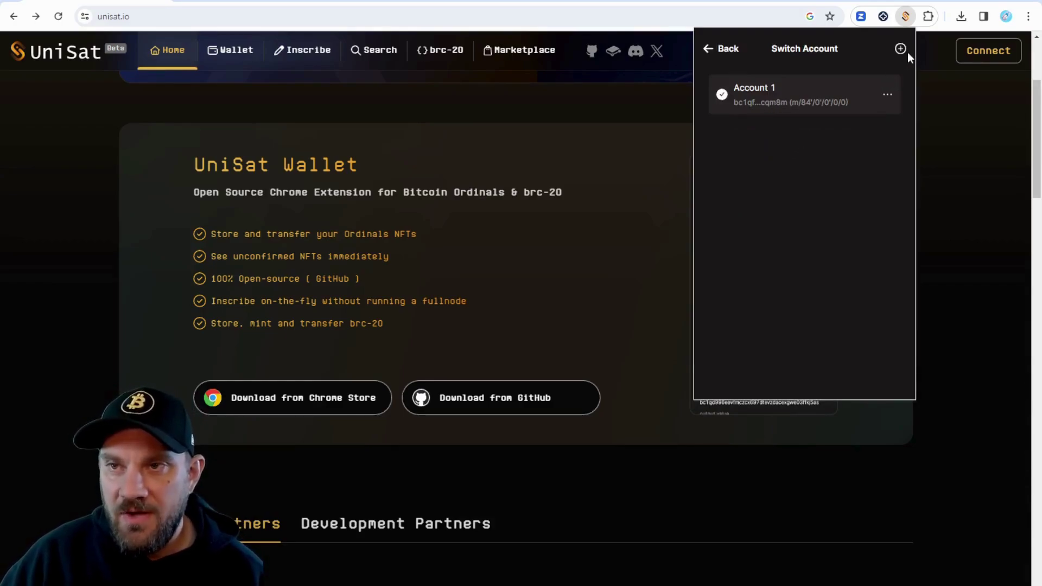
pyautogui.click(727, 49)
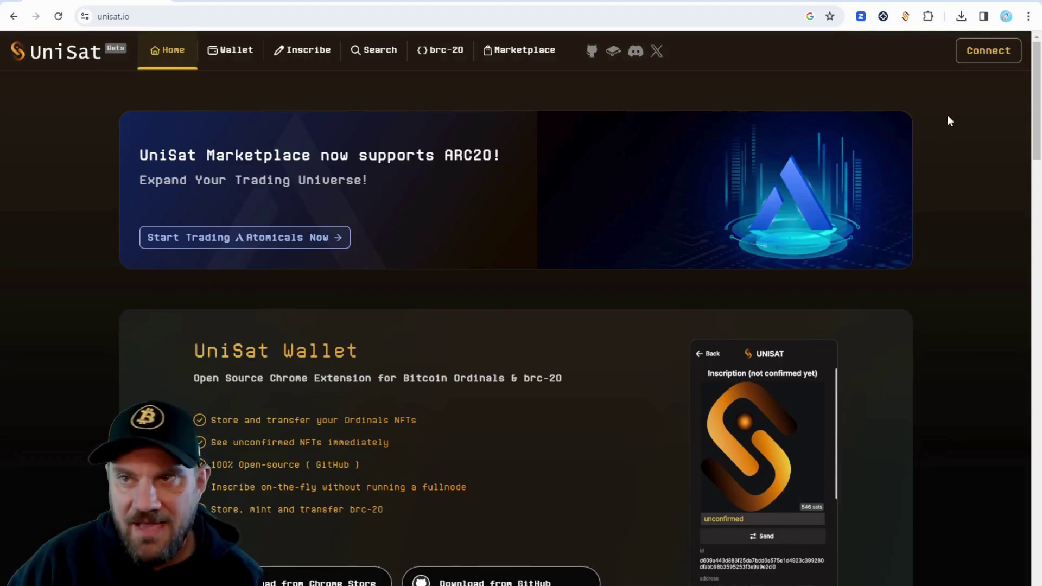
# Connect UniSat Wallet through the Choose Wallet dialog and sign the sign-in message
pyautogui.click(987, 62)
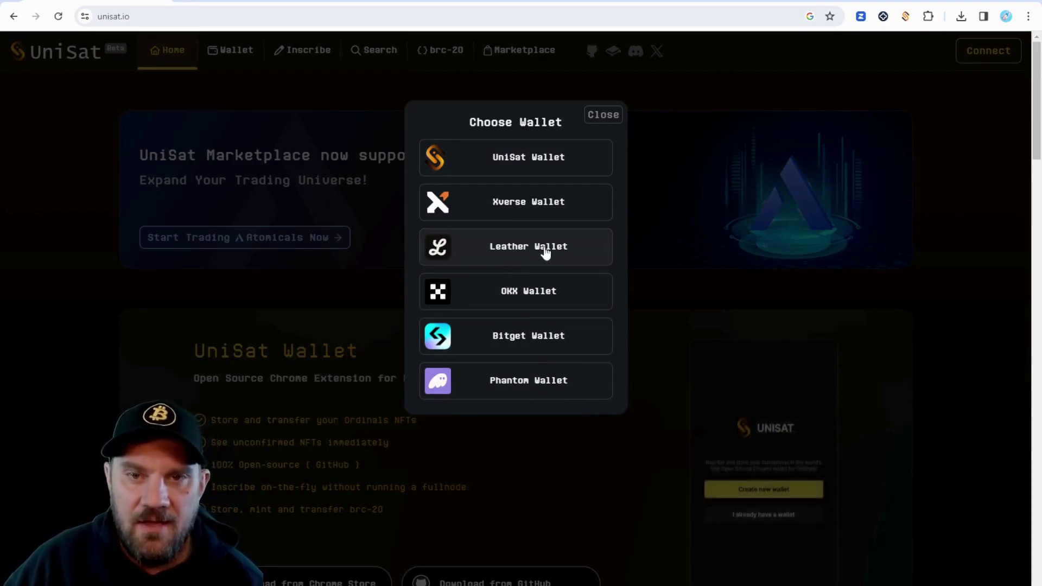
pyautogui.click(540, 163)
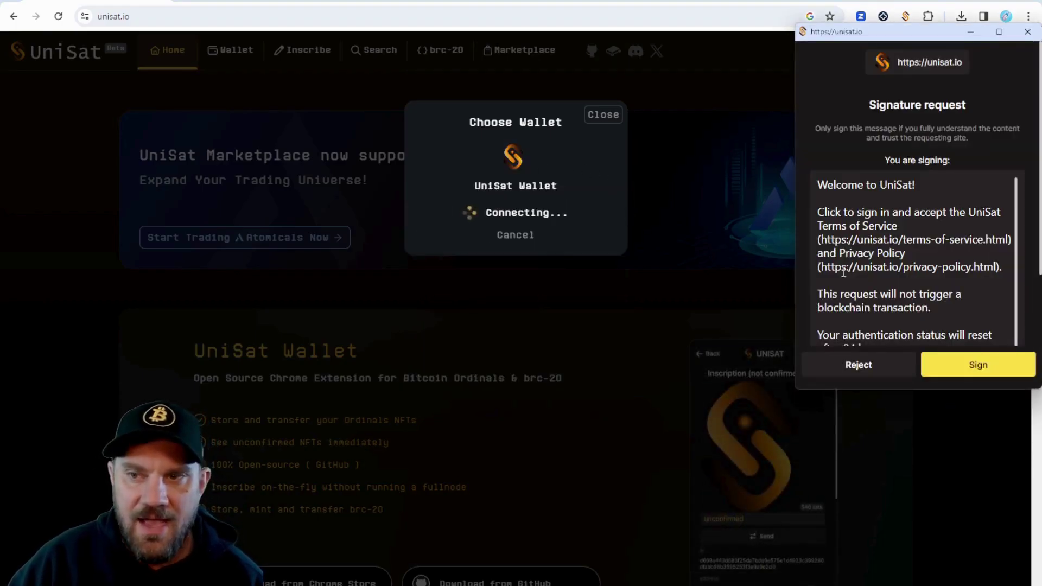
pyautogui.click(975, 362)
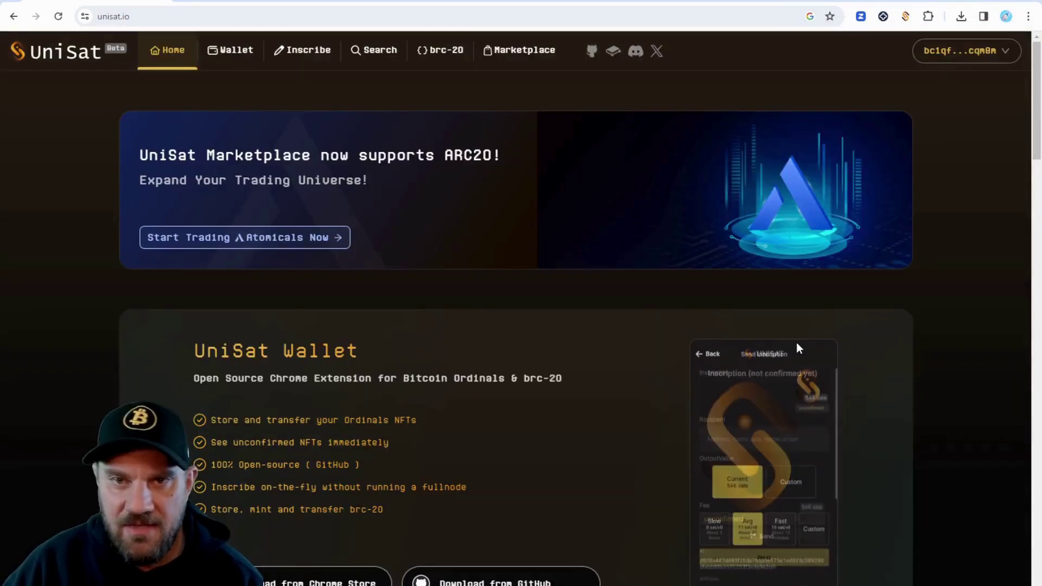
pyautogui.scroll(-15, 489, 280)
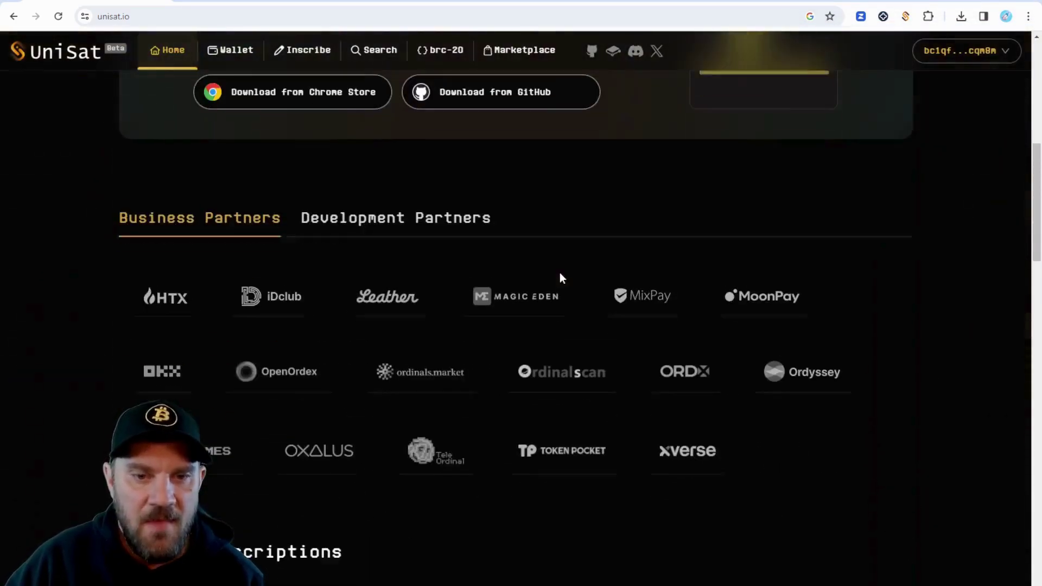
pyautogui.scroll(5, 350, 307)
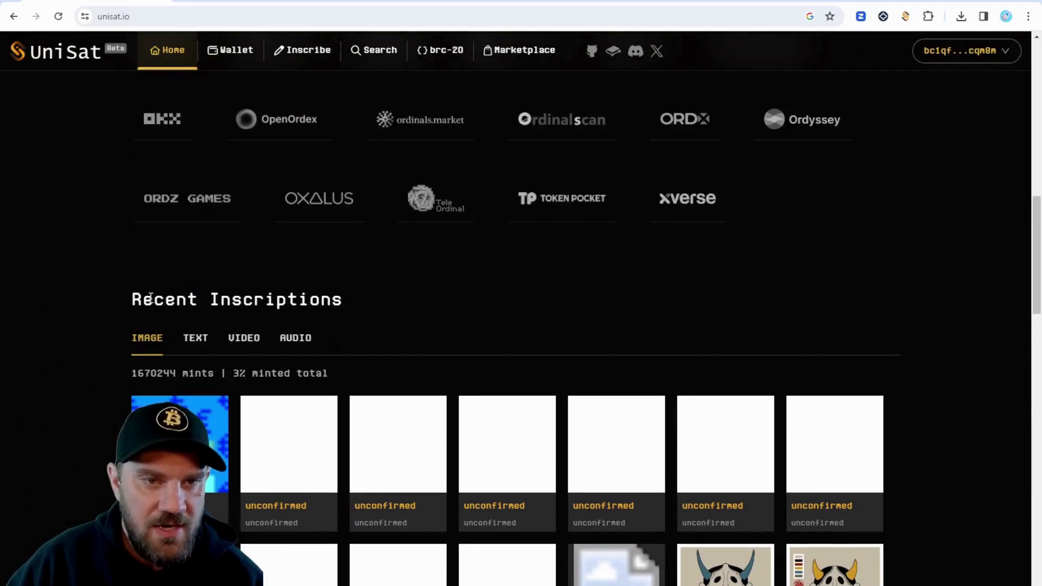
pyautogui.scroll(10, 302, 331)
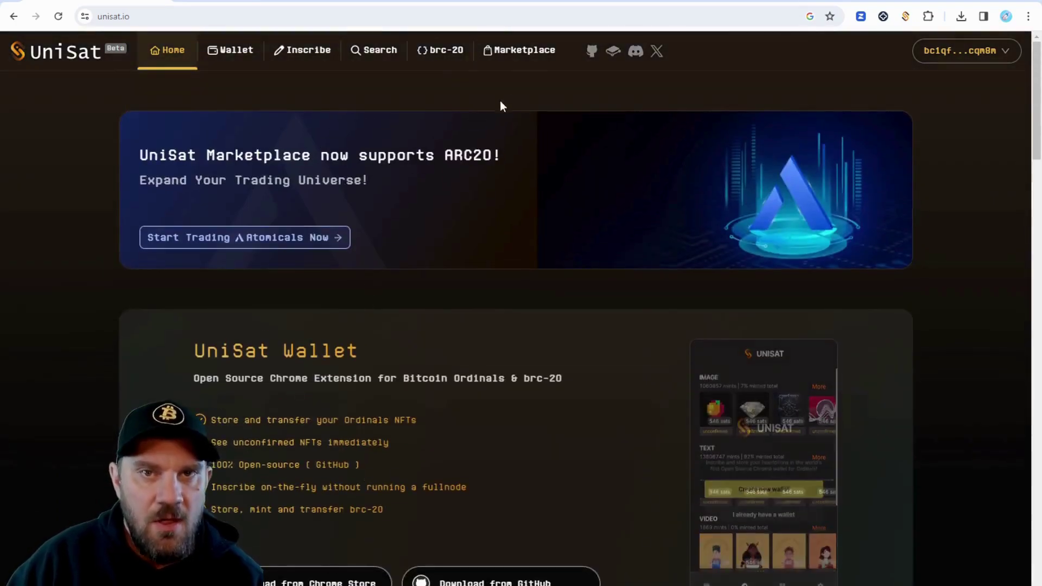
# Go to Marketplace and browse the trending Collections (UniSat OG PASS, Bitcoin Frogs), Brc20 tokens and Names
pyautogui.click(513, 52)
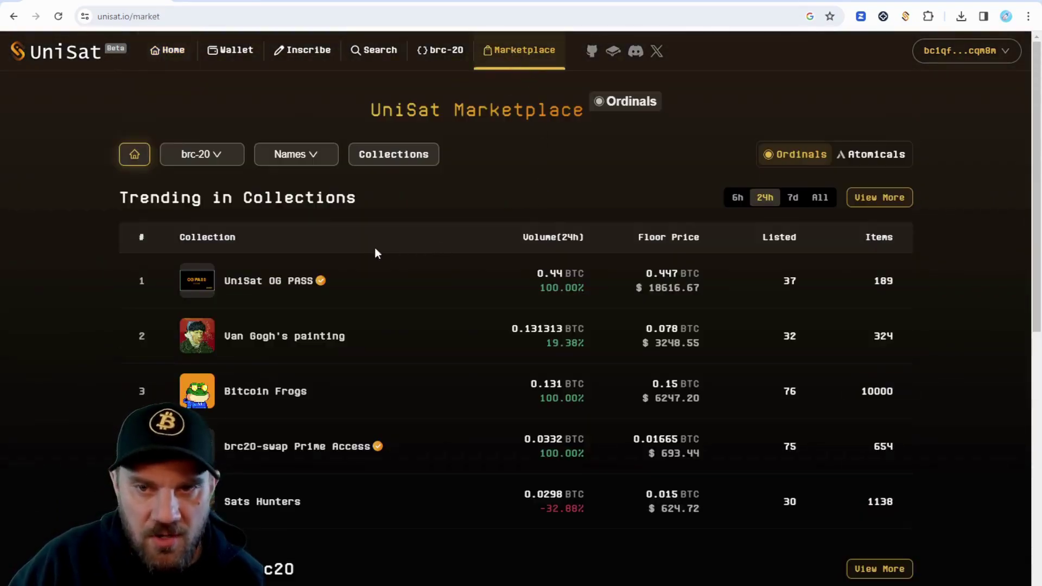
pyautogui.scroll(-1, 404, 260)
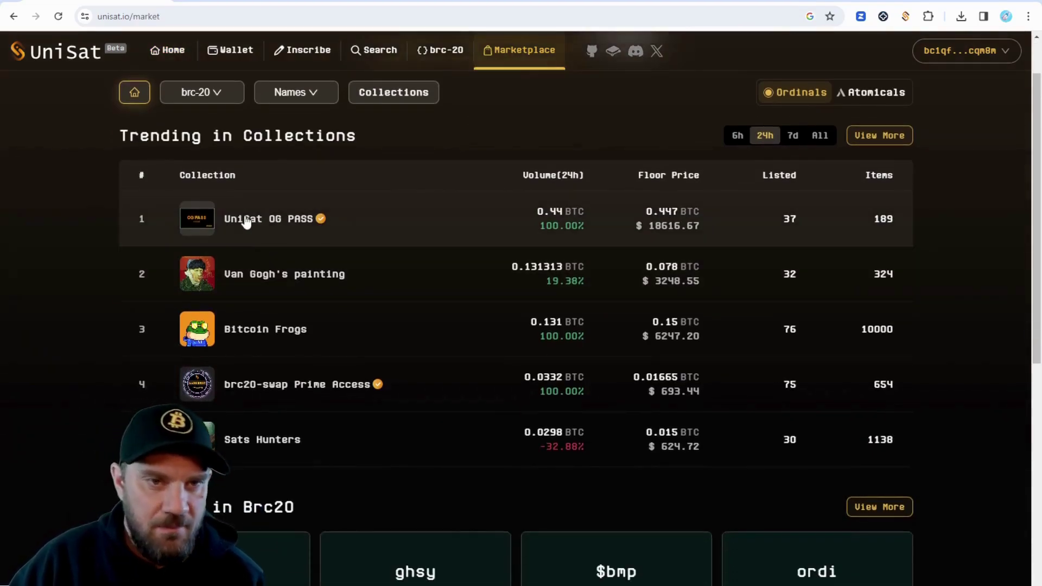
pyautogui.scroll(-4, 291, 229)
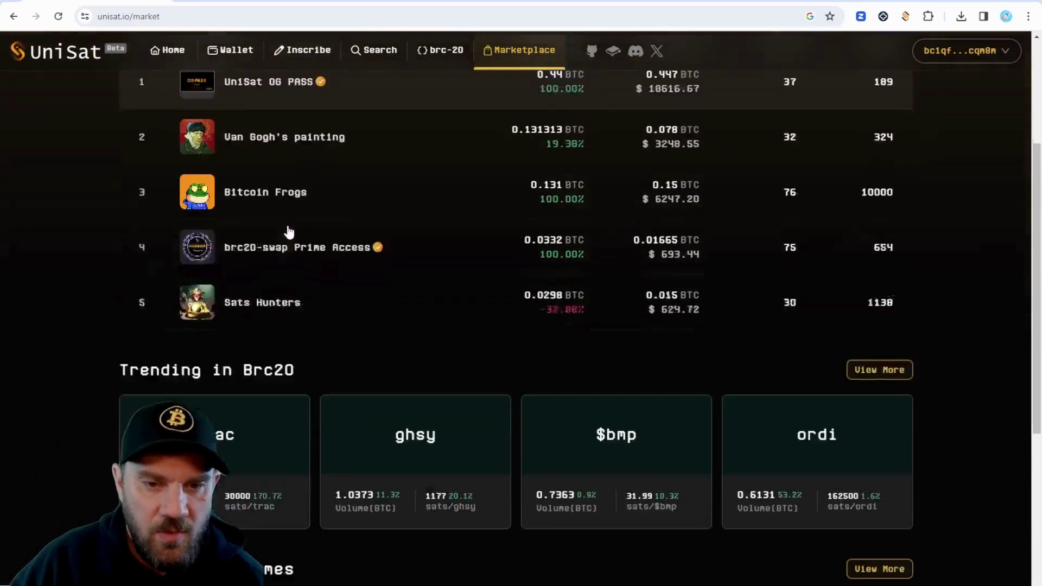
pyautogui.scroll(5, 334, 222)
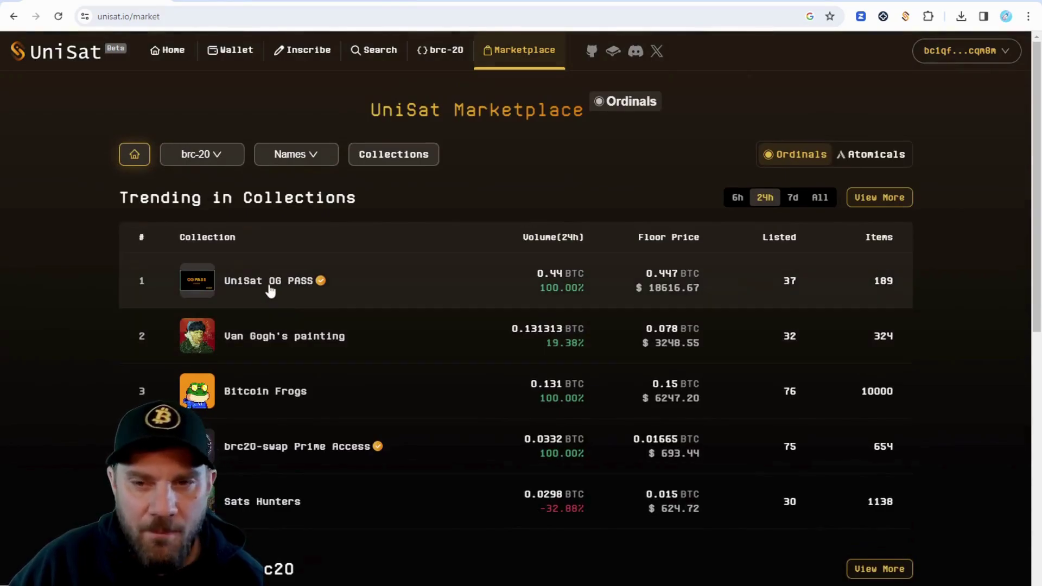
pyautogui.scroll(-1, 272, 290)
pyautogui.scroll(-3, 272, 290)
pyautogui.scroll(3, 705, 293)
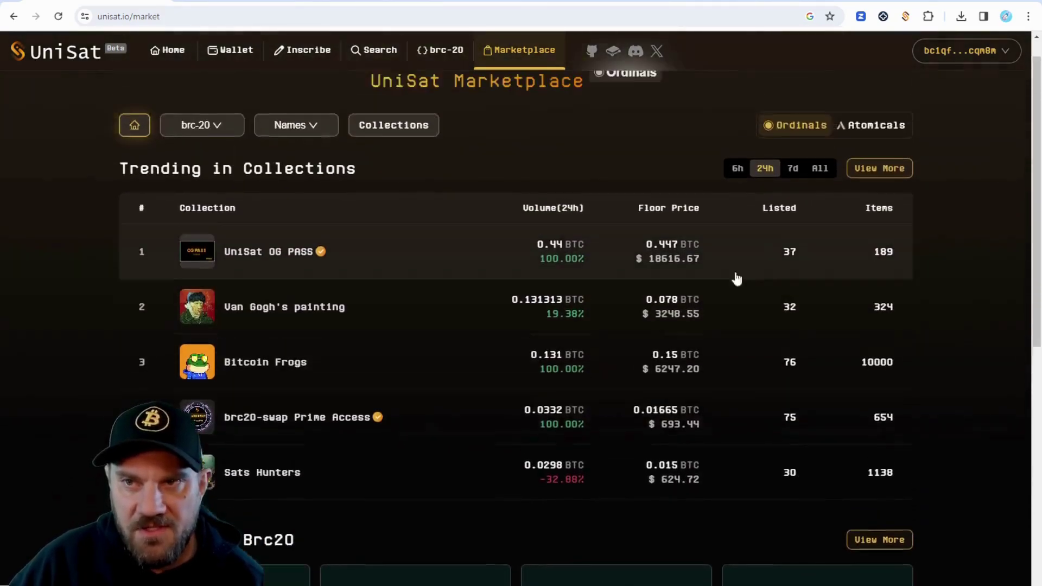
pyautogui.scroll(-5, 496, 283)
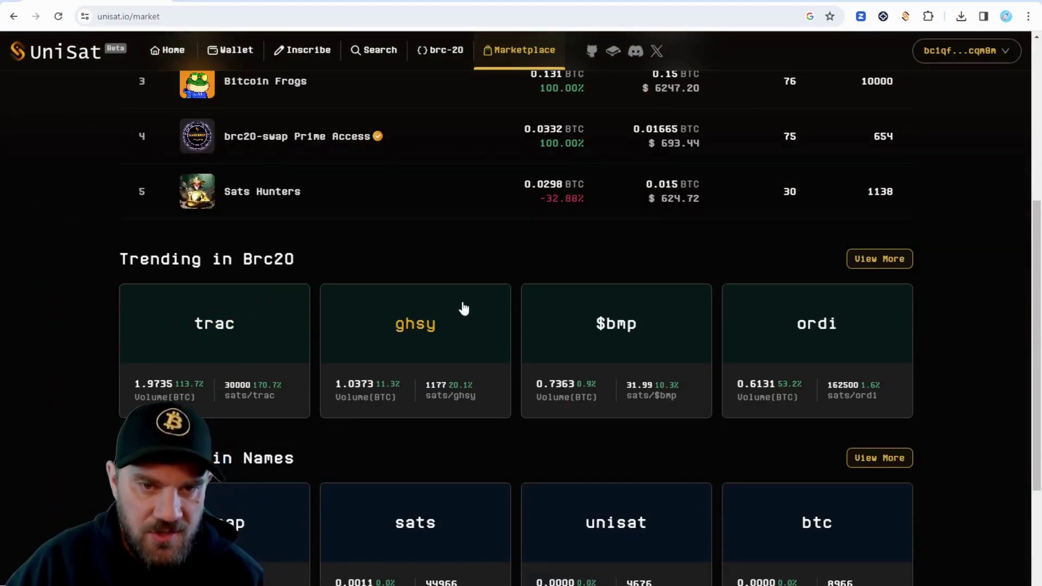
pyautogui.scroll(-3, 461, 308)
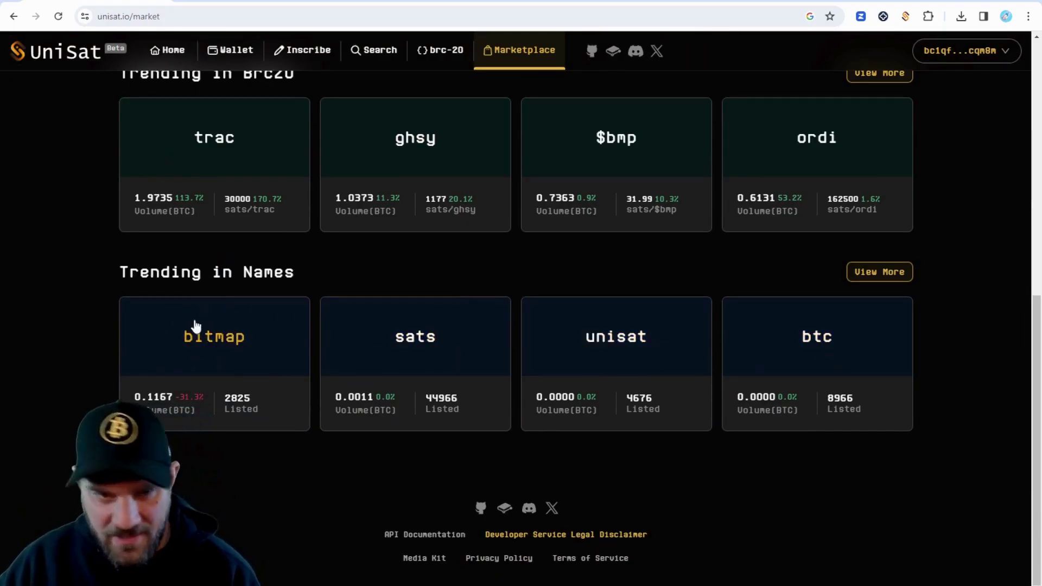
pyautogui.scroll(8, 432, 354)
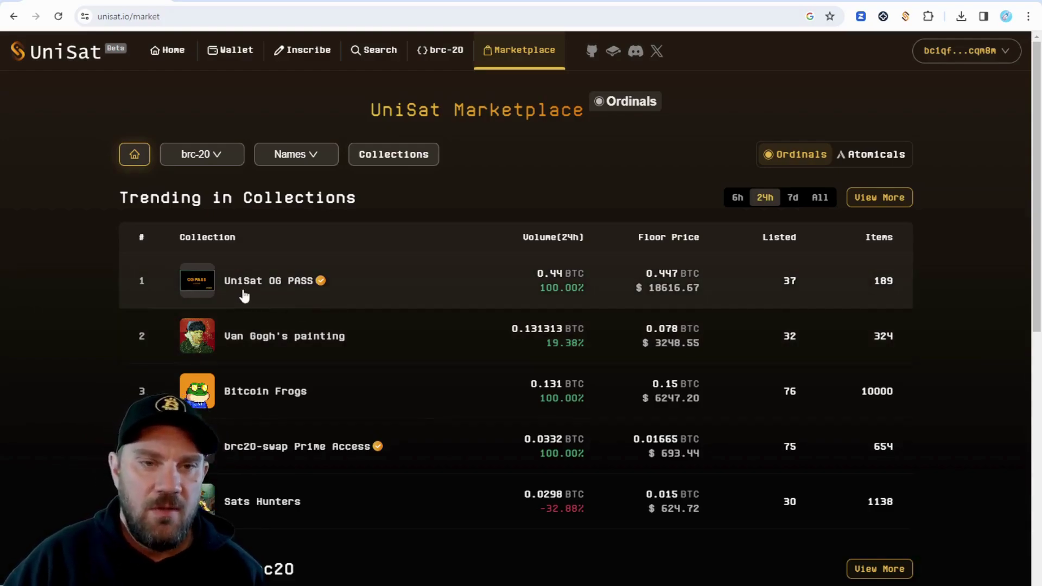
pyautogui.scroll(-2, 407, 388)
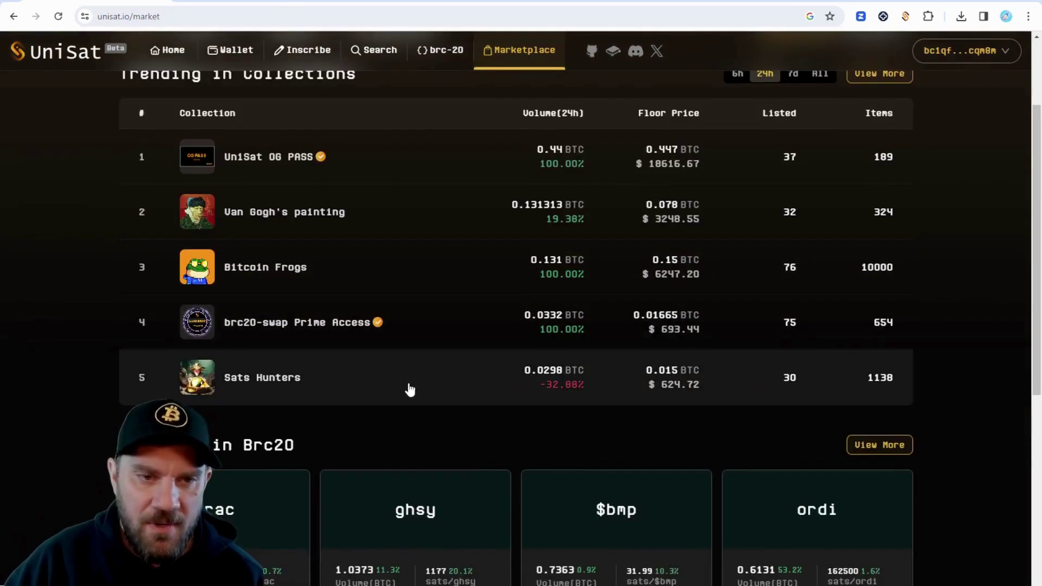
pyautogui.scroll(2, 592, 380)
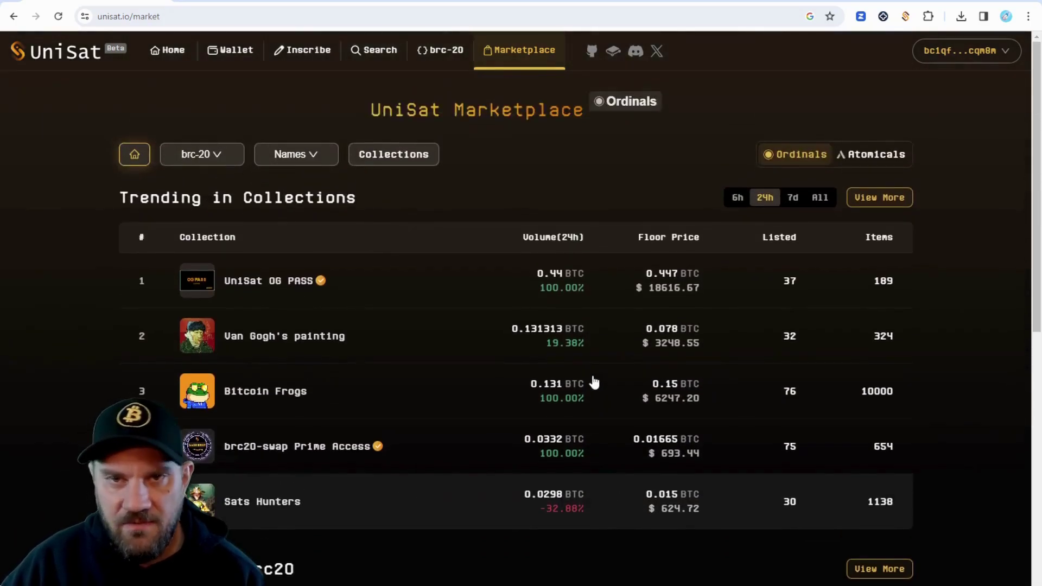